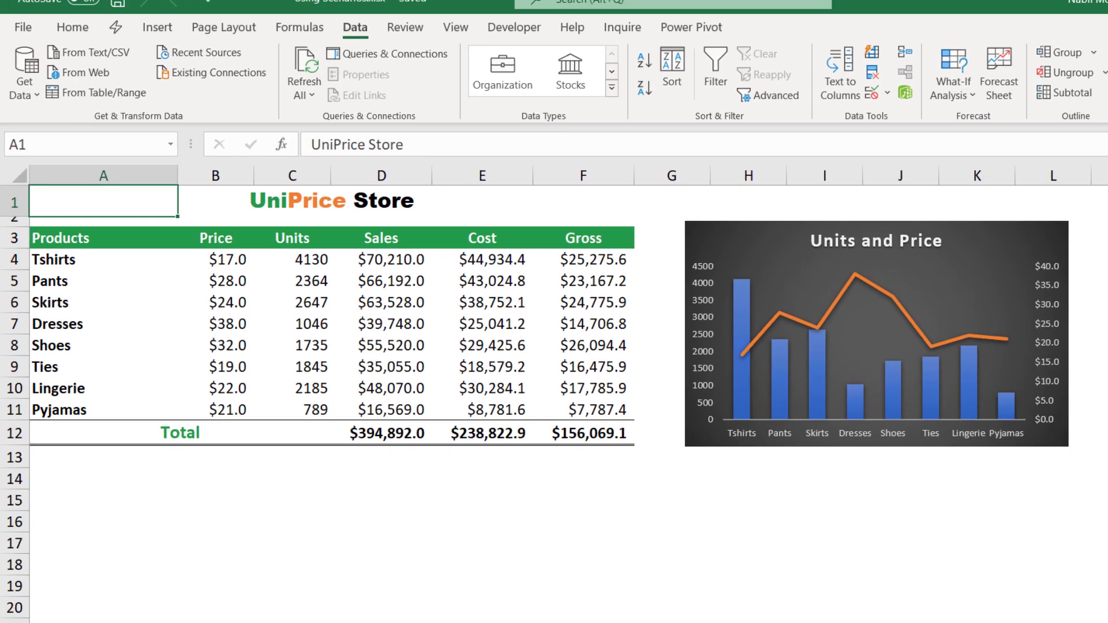
- Create a scenario named Original Values with changing cells B4:B11, keeping the current prices as its values, and close the Scenario Manager
click(58, 45)
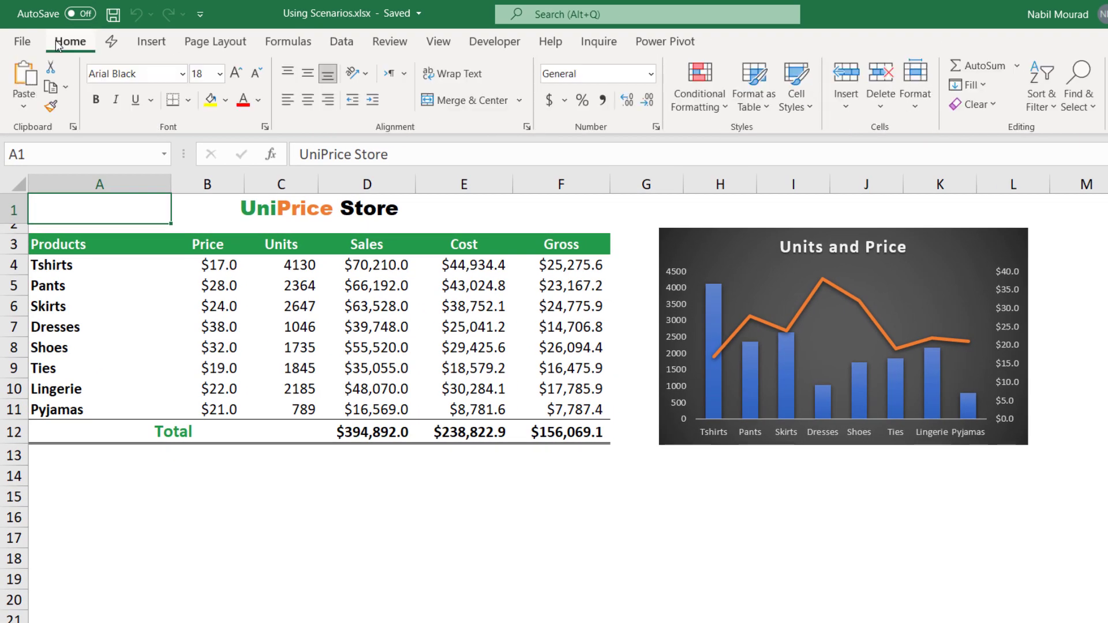
click(342, 45)
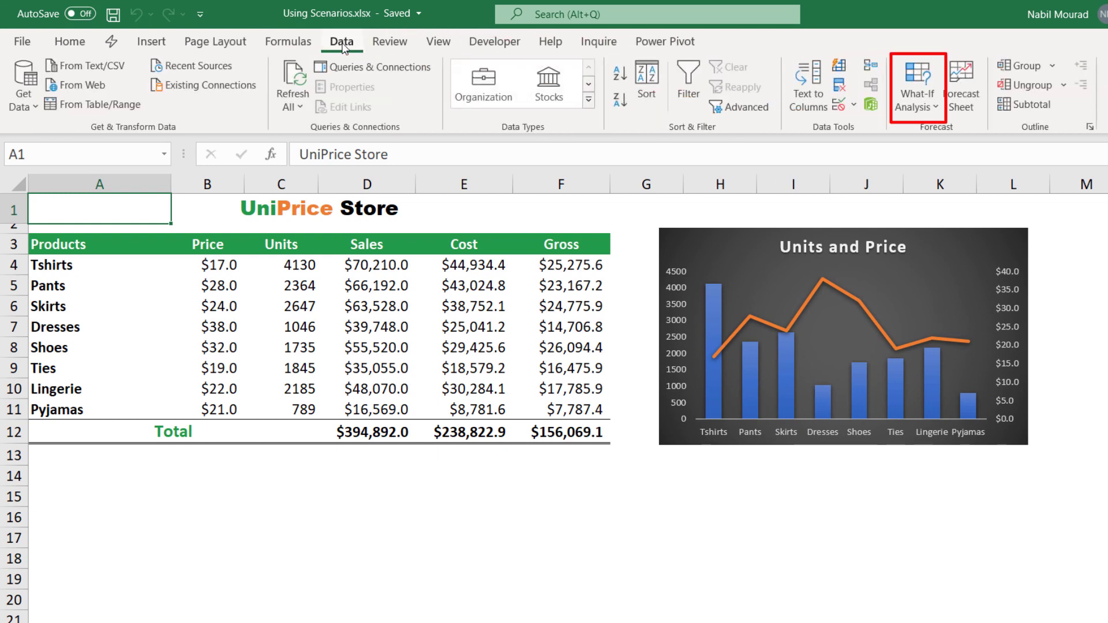
click(935, 108)
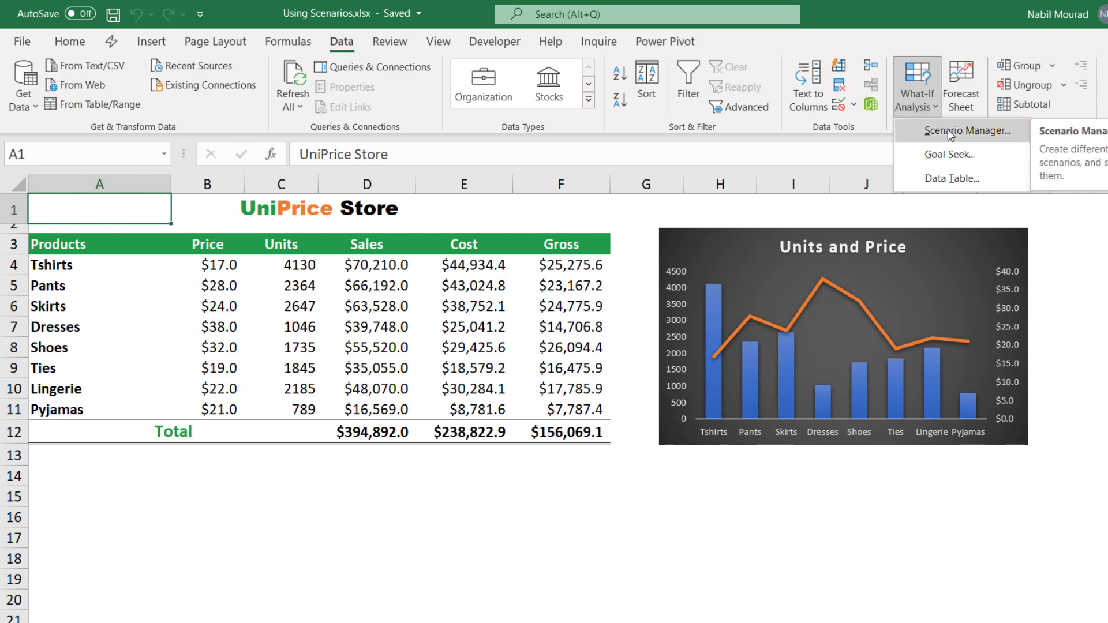
click(949, 132)
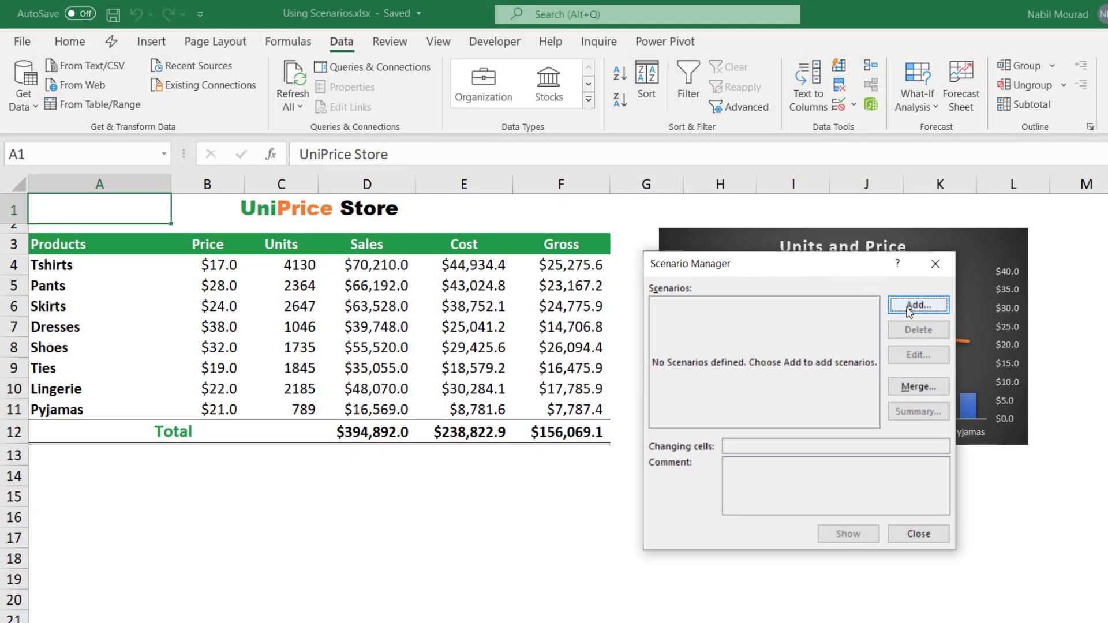
click(909, 309)
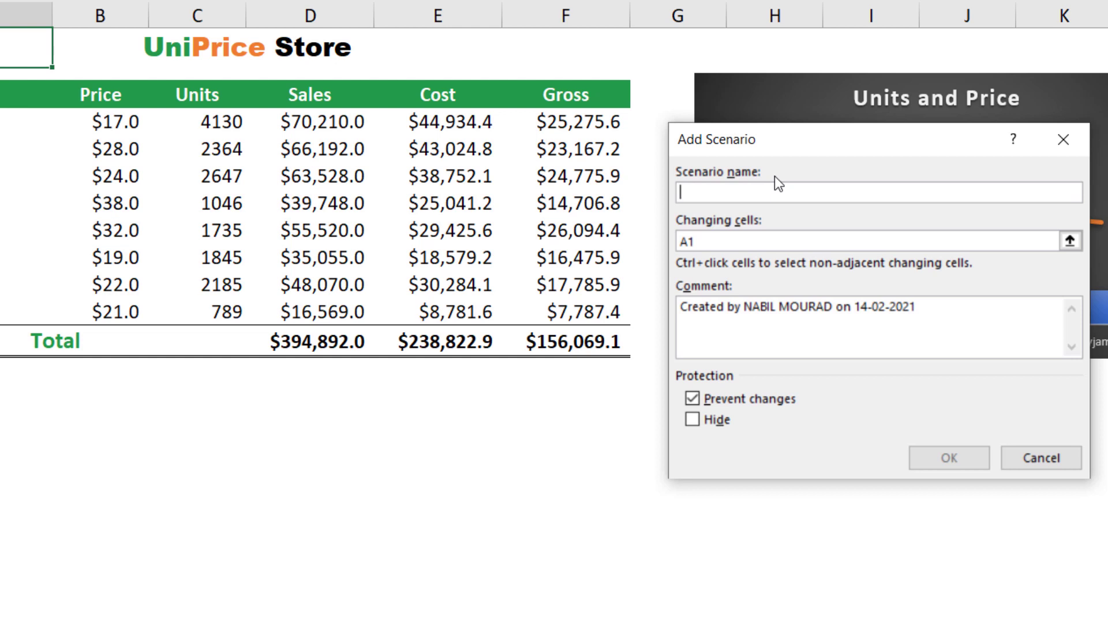
text(Original Values)
key(Tab)
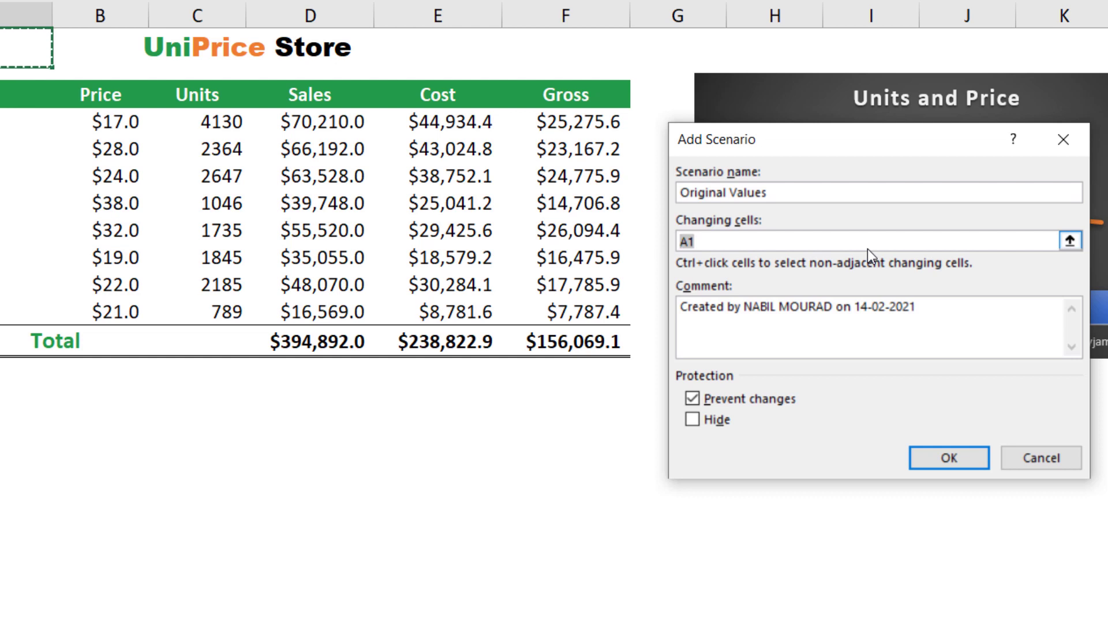
drag(118, 122, 111, 300)
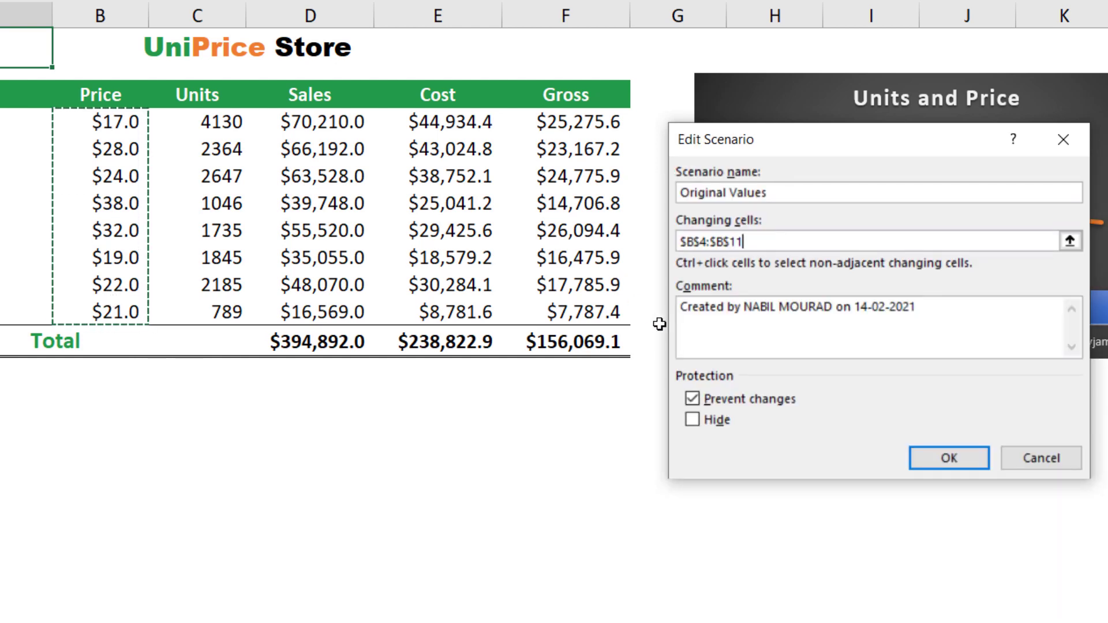
click(946, 456)
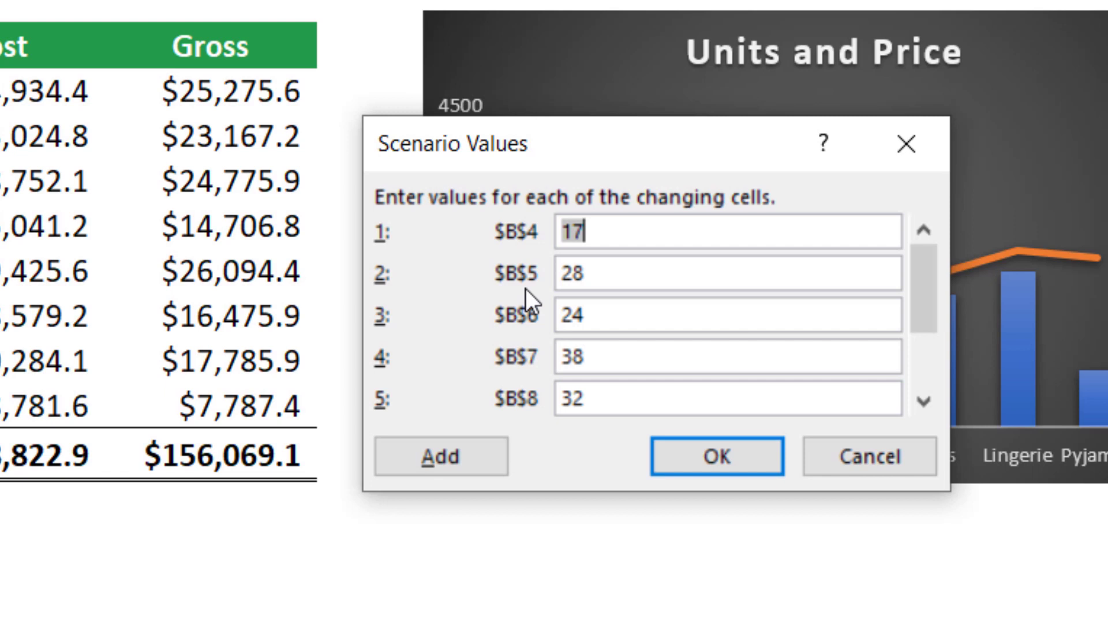
click(725, 450)
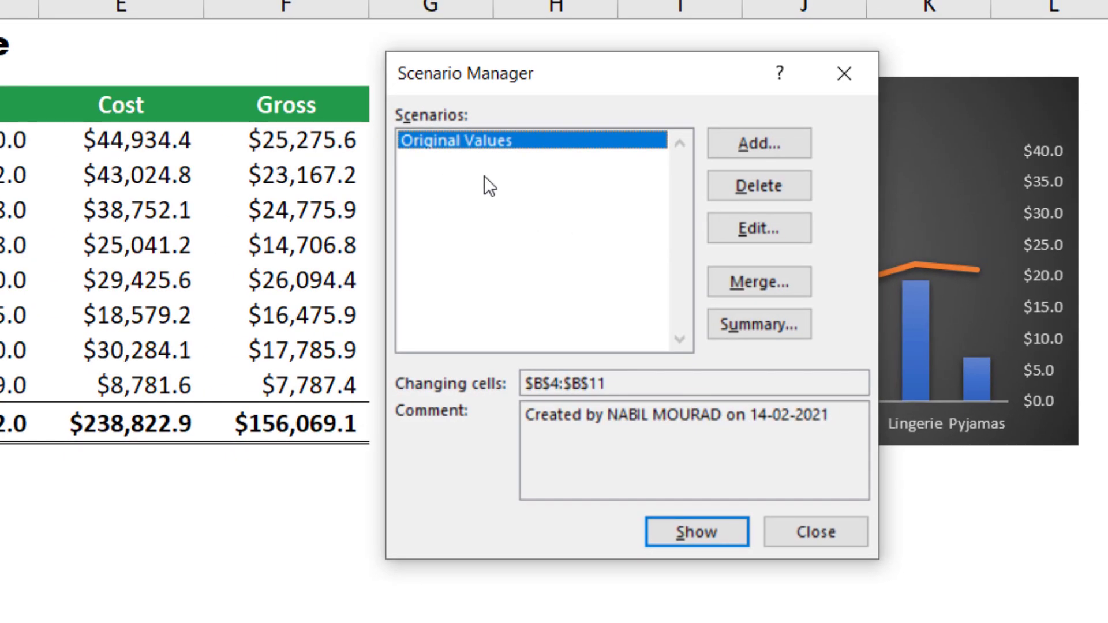
click(835, 527)
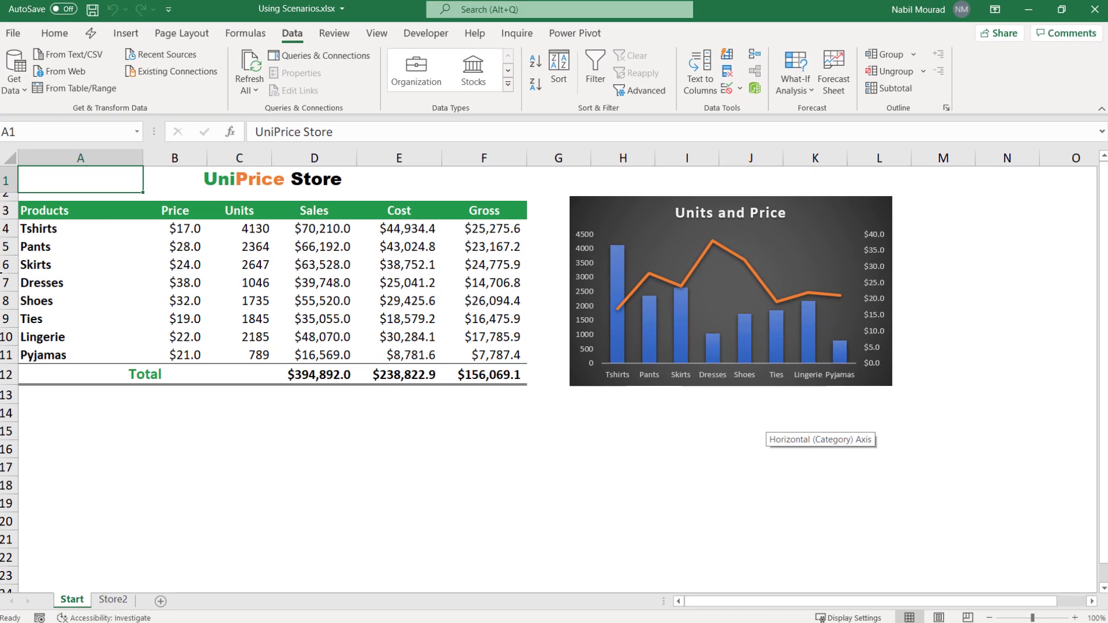
click(180, 230)
click(181, 247)
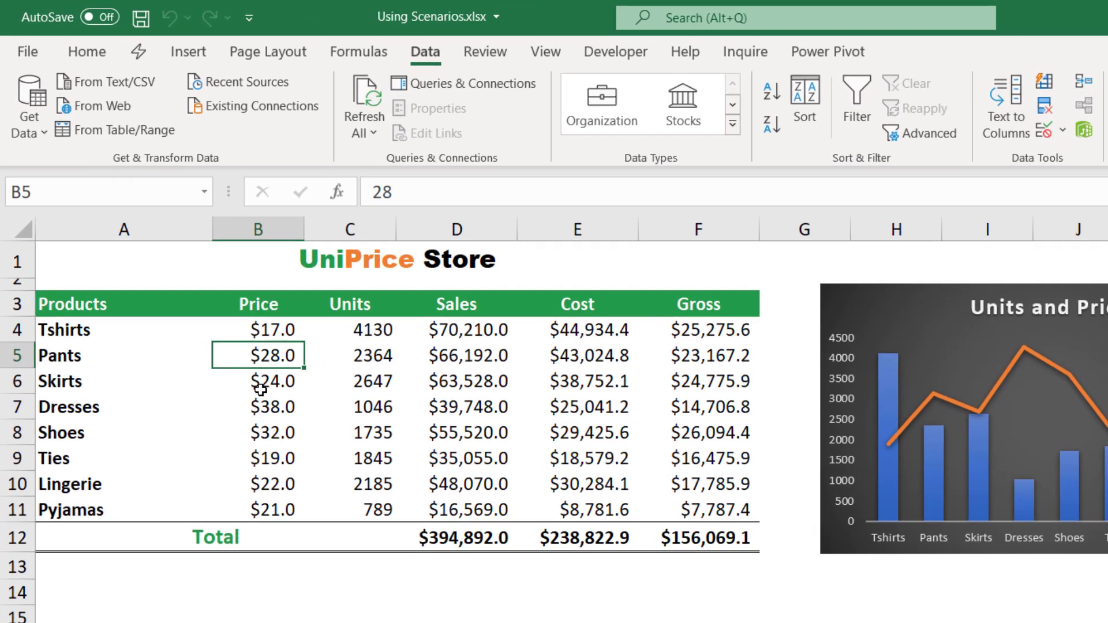
click(261, 390)
click(95, 329)
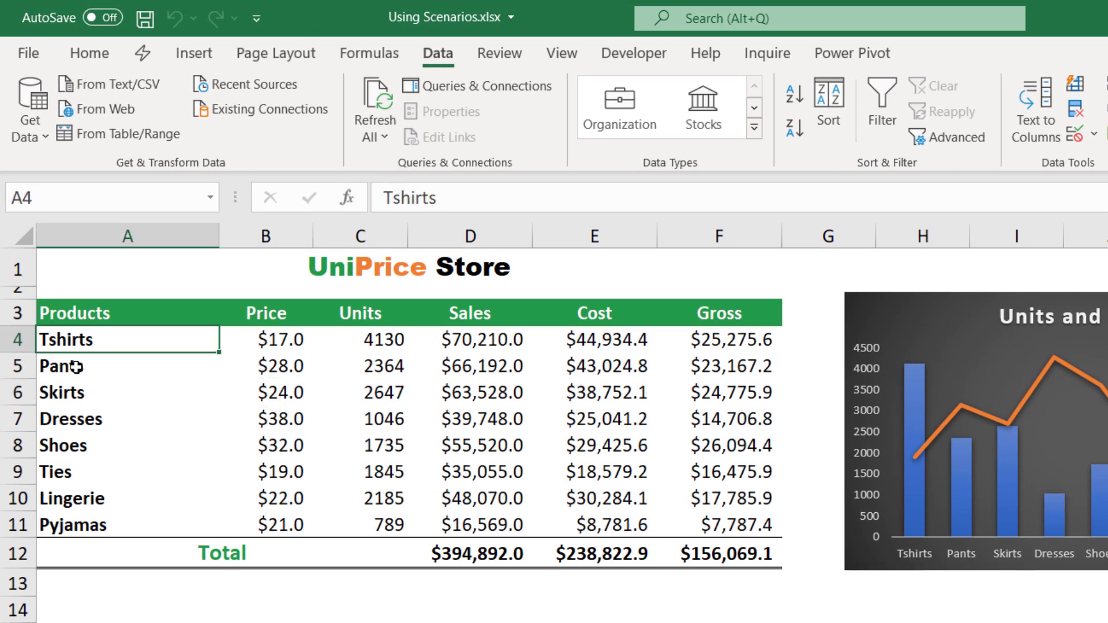
click(75, 367)
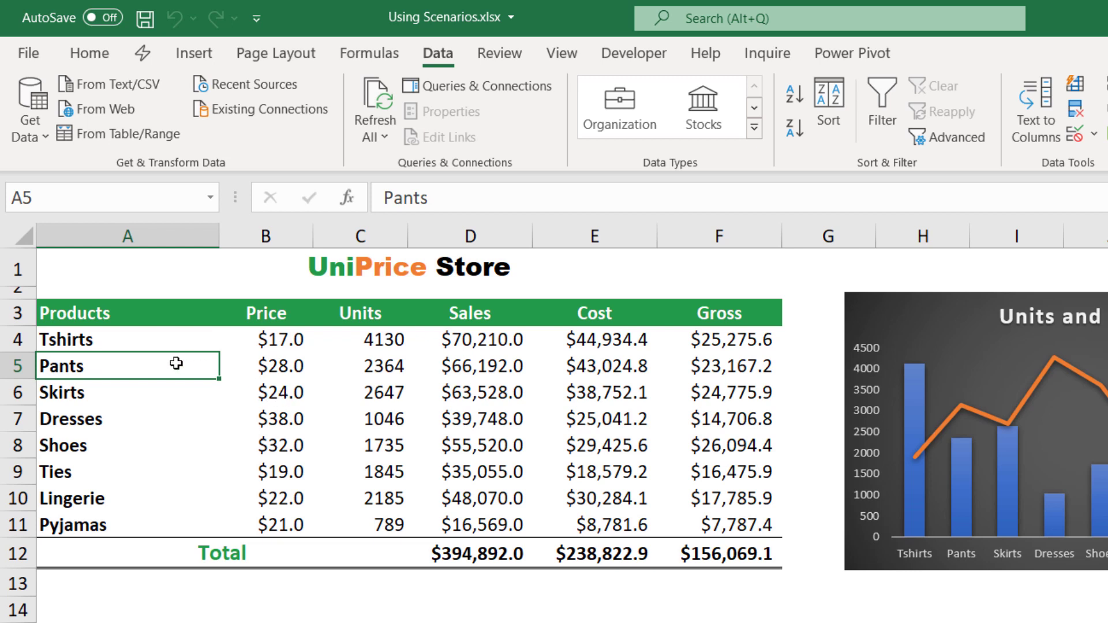
- Create names for the price cells from the Left column labels of A4:B11, and go to the named cell Pants
drag(140, 339, 277, 516)
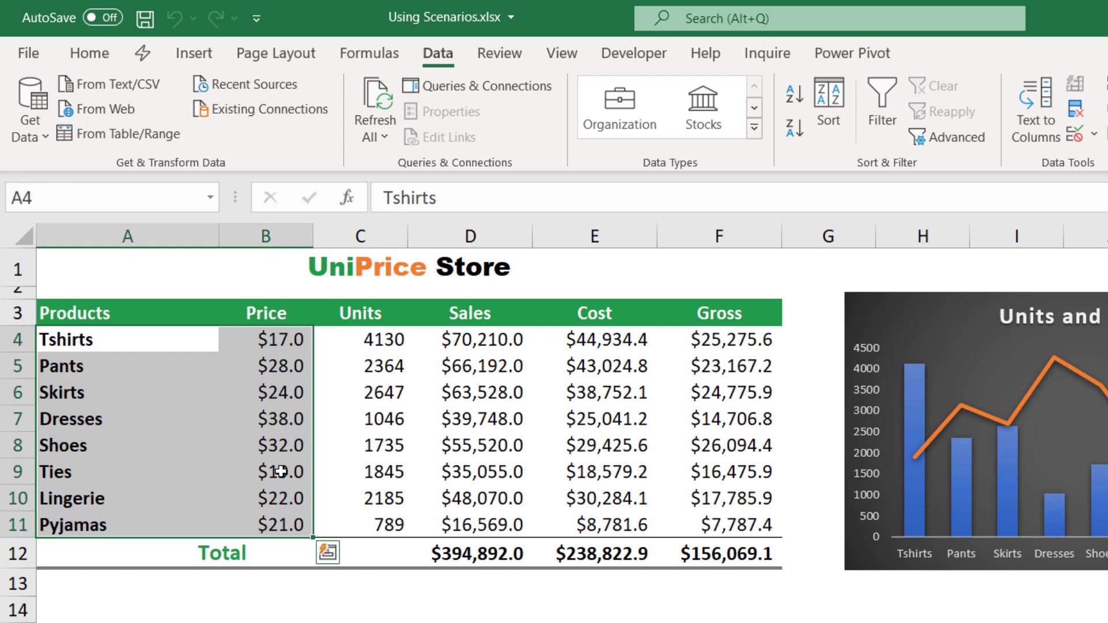
click(372, 53)
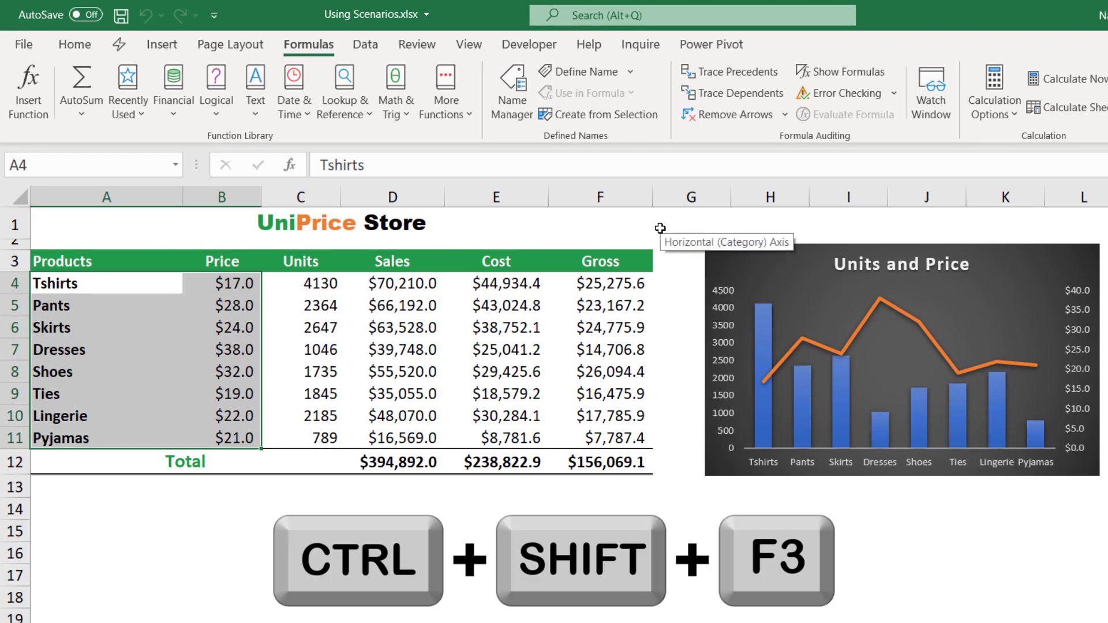
key(ctrl+shift+F3)
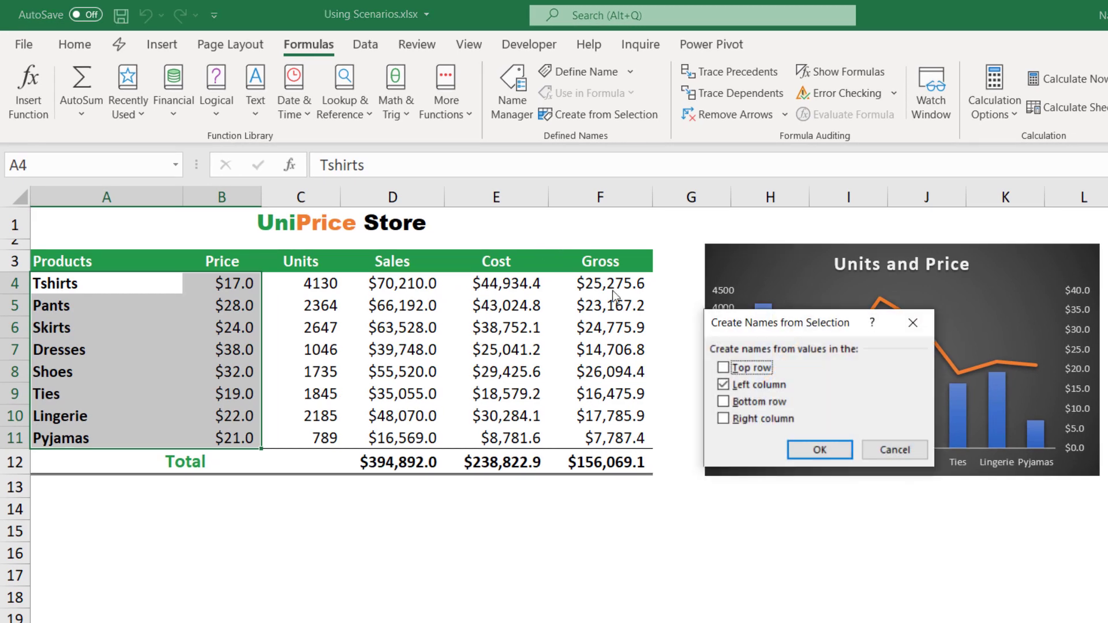
drag(779, 327, 631, 313)
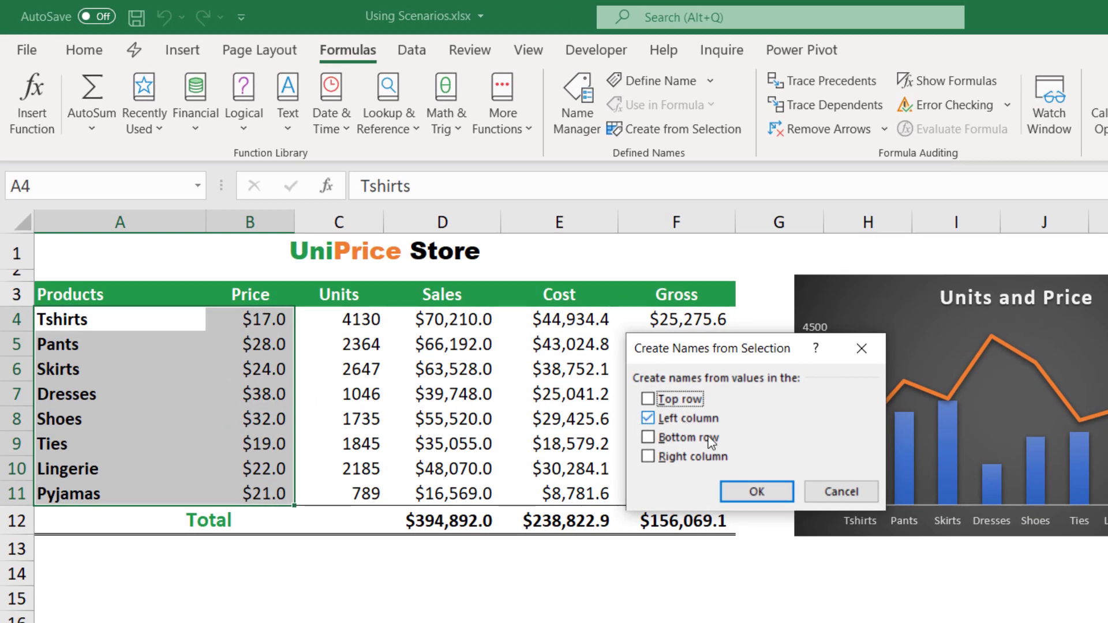
click(756, 493)
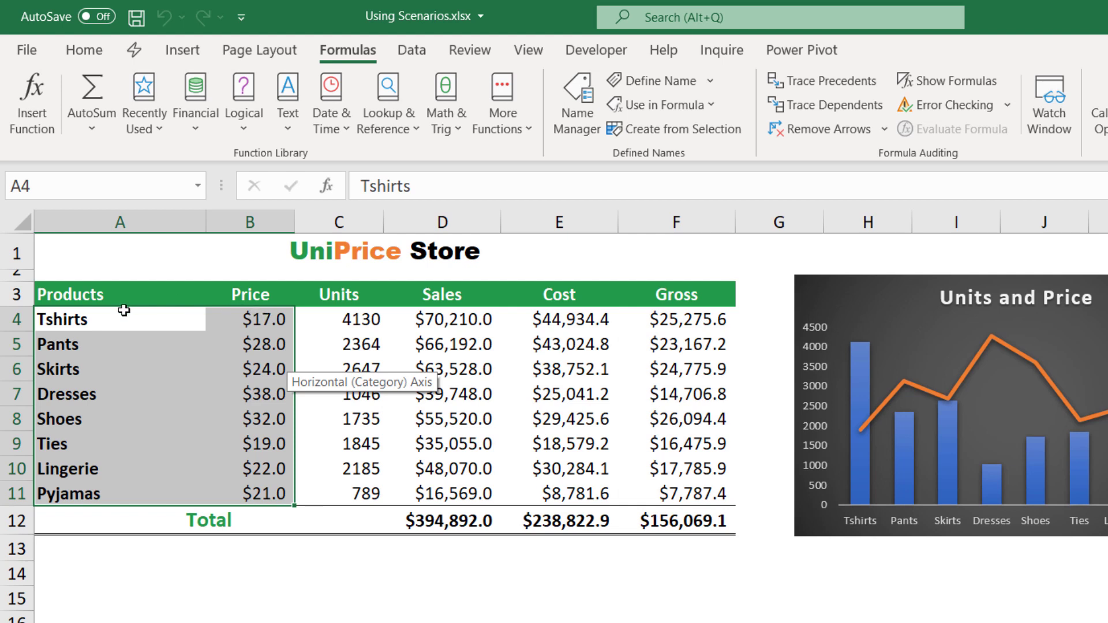
click(197, 185)
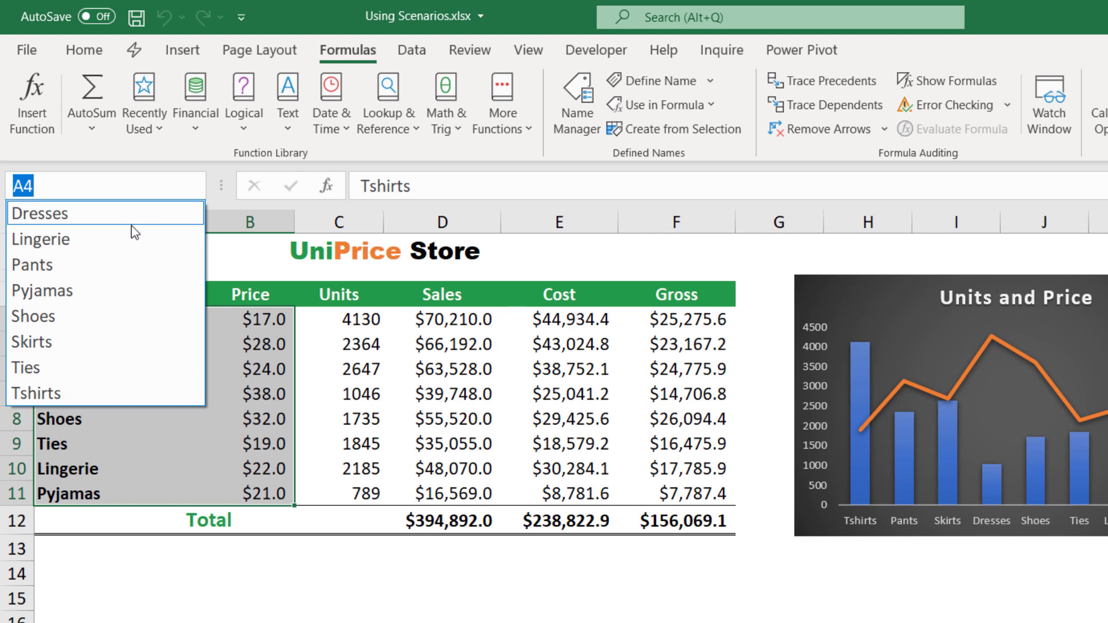
click(34, 267)
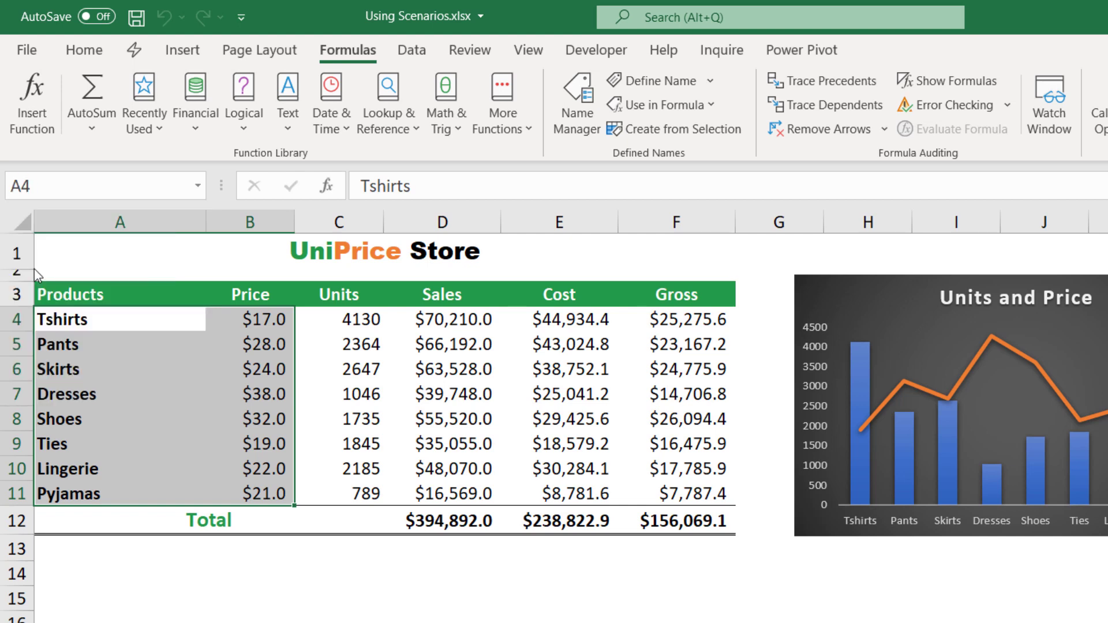
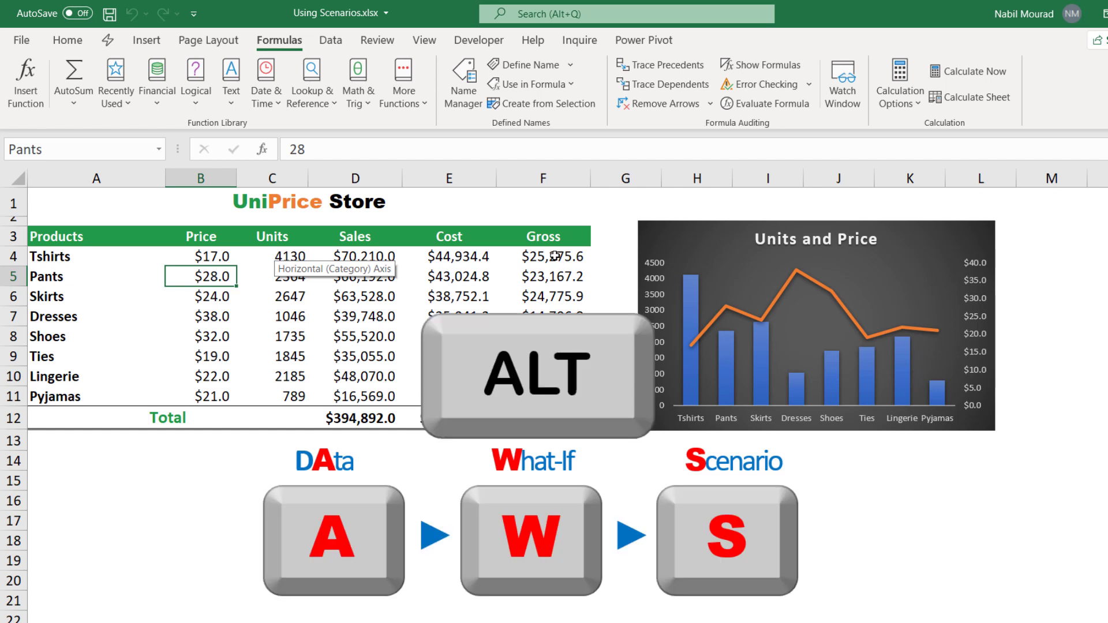
- Add a second scenario named Black Friday with B4:B11 as its changing cells
key(alt)
key(a)
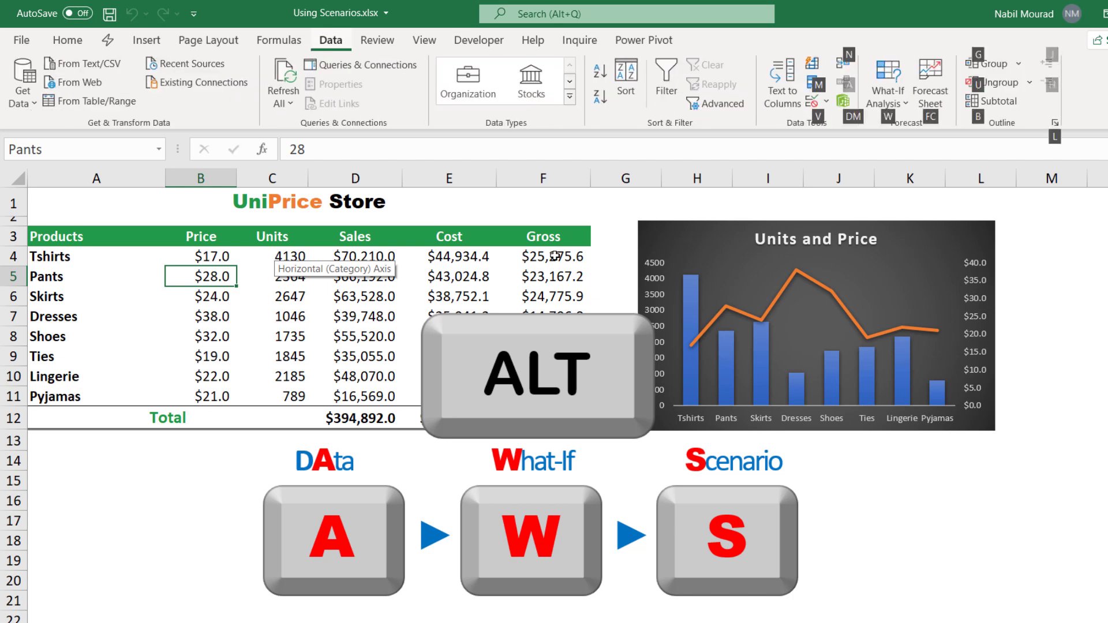
key(w)
key(s)
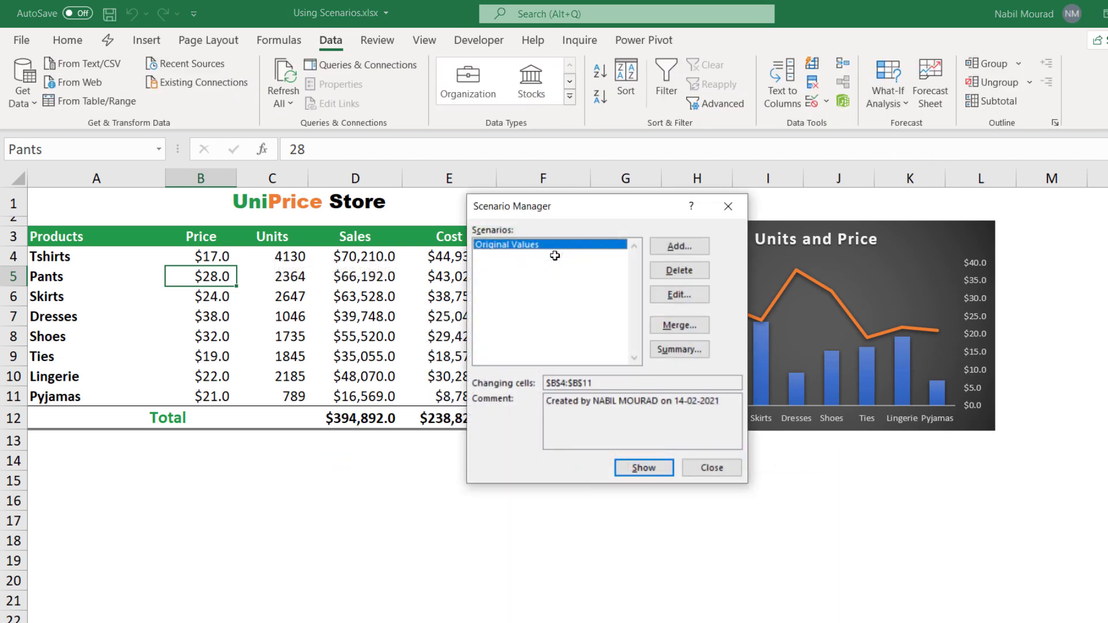
click(677, 254)
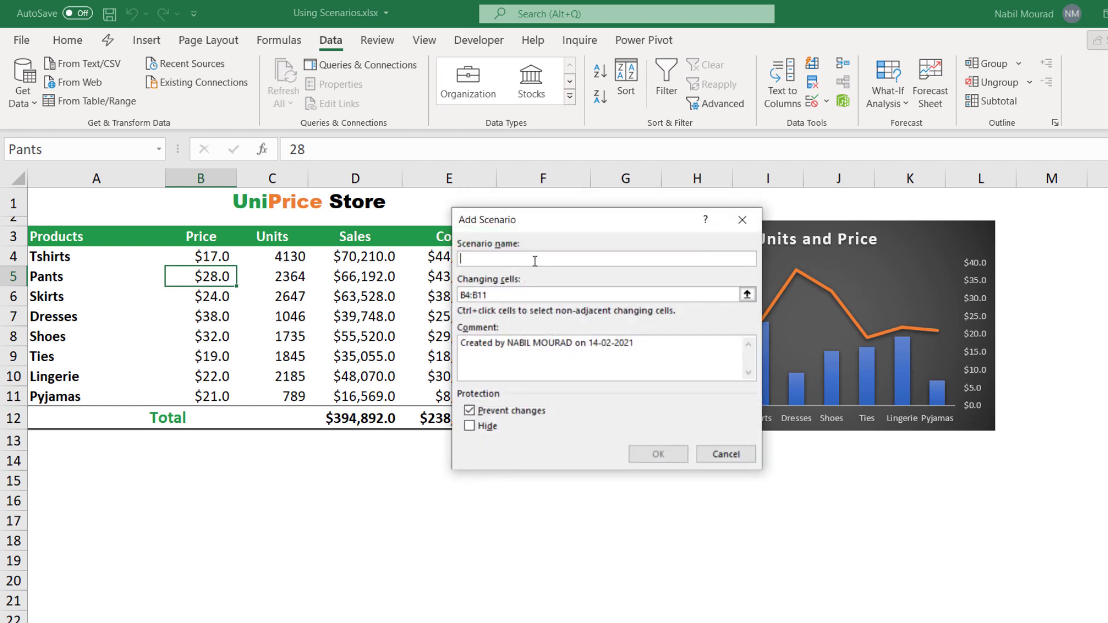
text(Black Friday)
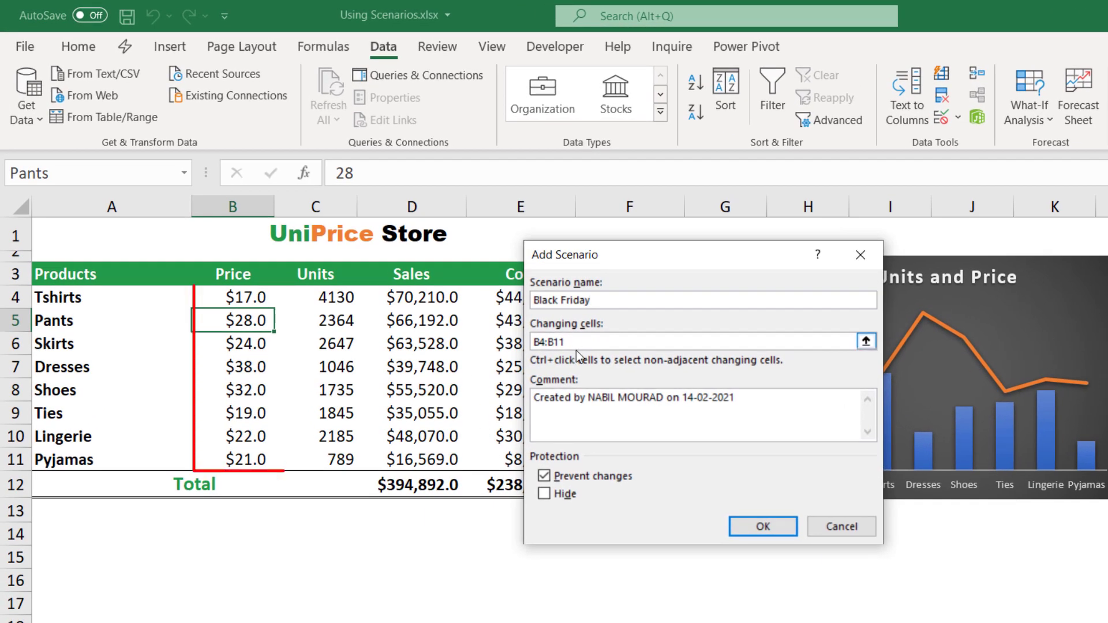
click(772, 529)
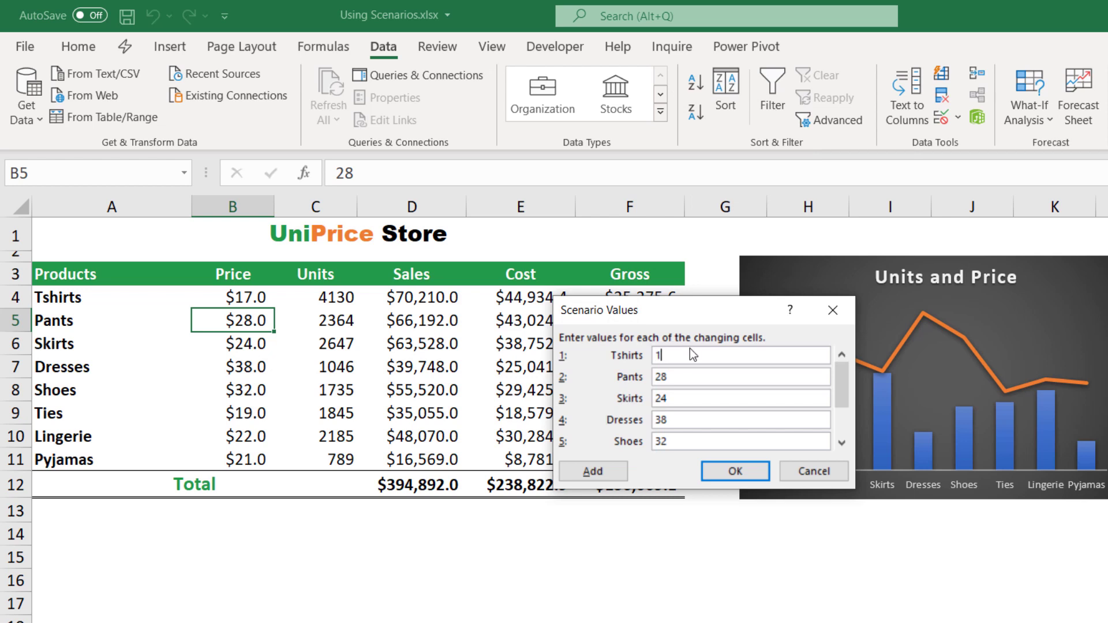
- Set the Black Friday scenario prices to 15 for Tshirts, 25 for Pants, 21 for Skirts and 35 for Dresses
text(5)
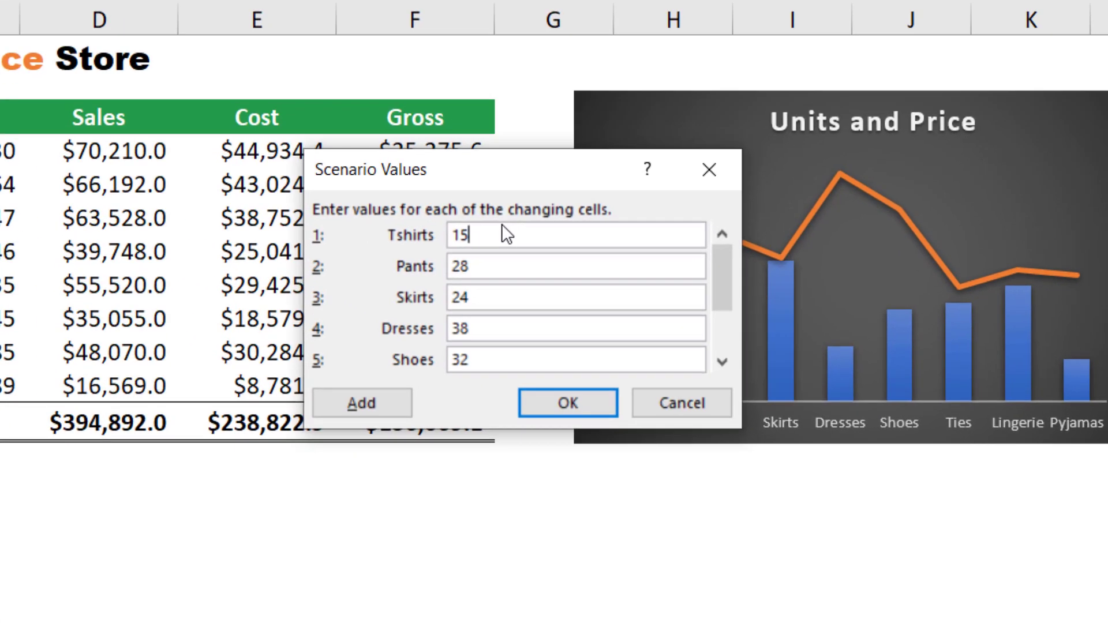
key(Tab)
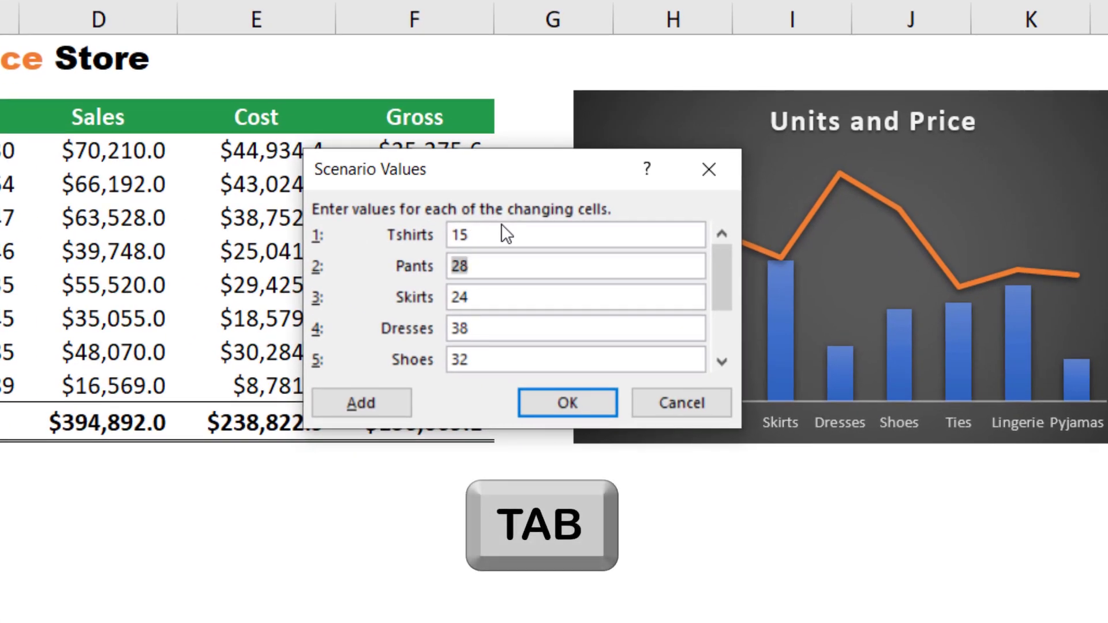
text(25)
key(Tab)
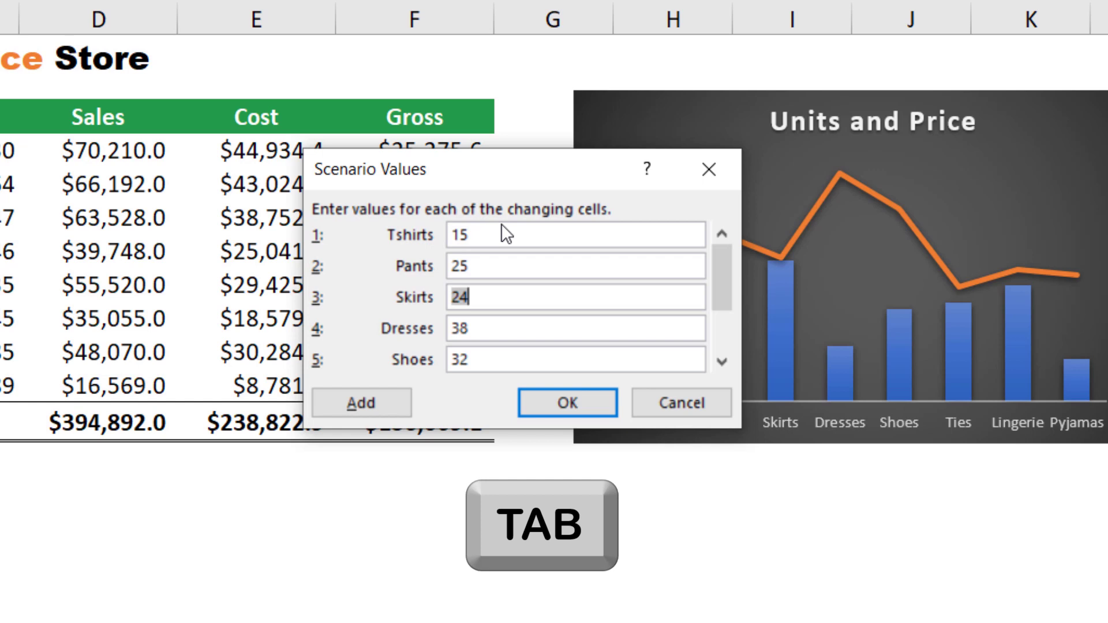
text(21)
key(Tab)
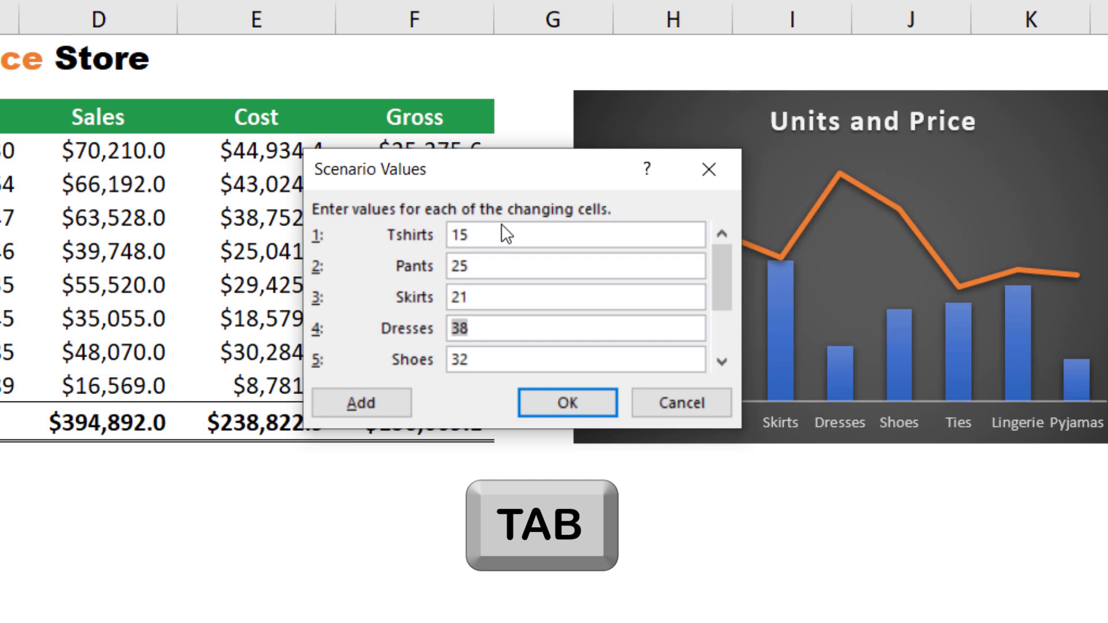
text(35)
key(Tab)
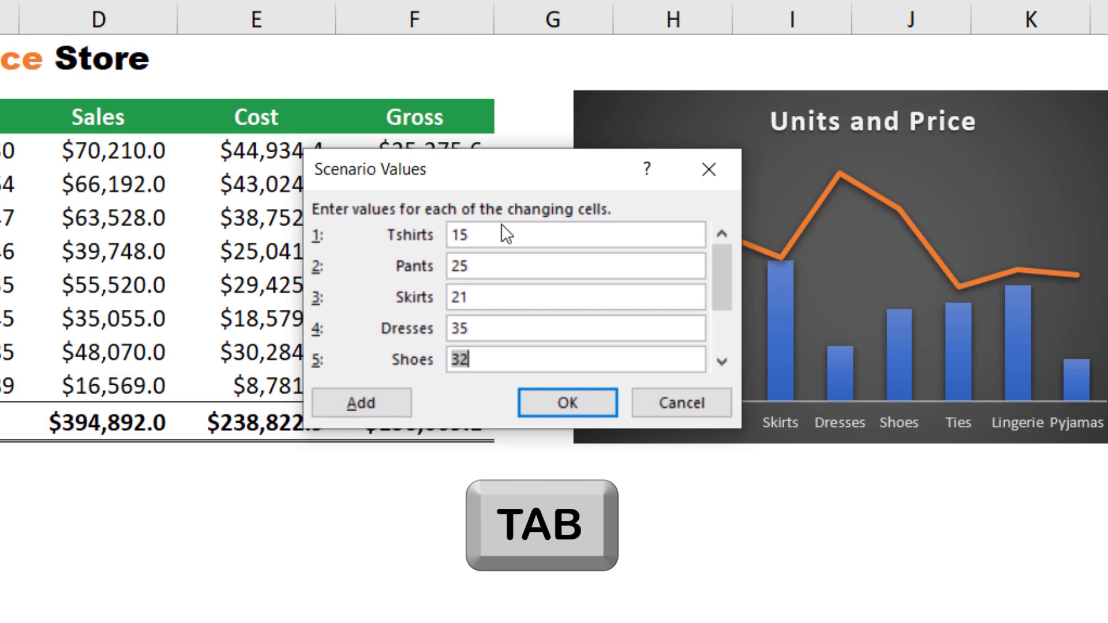
- Set the Black Friday scenario prices to 29 for Shoes, 14 for Ties, 20 for Lingerie and 18 for Pyjamas
text(29)
key(Tab)
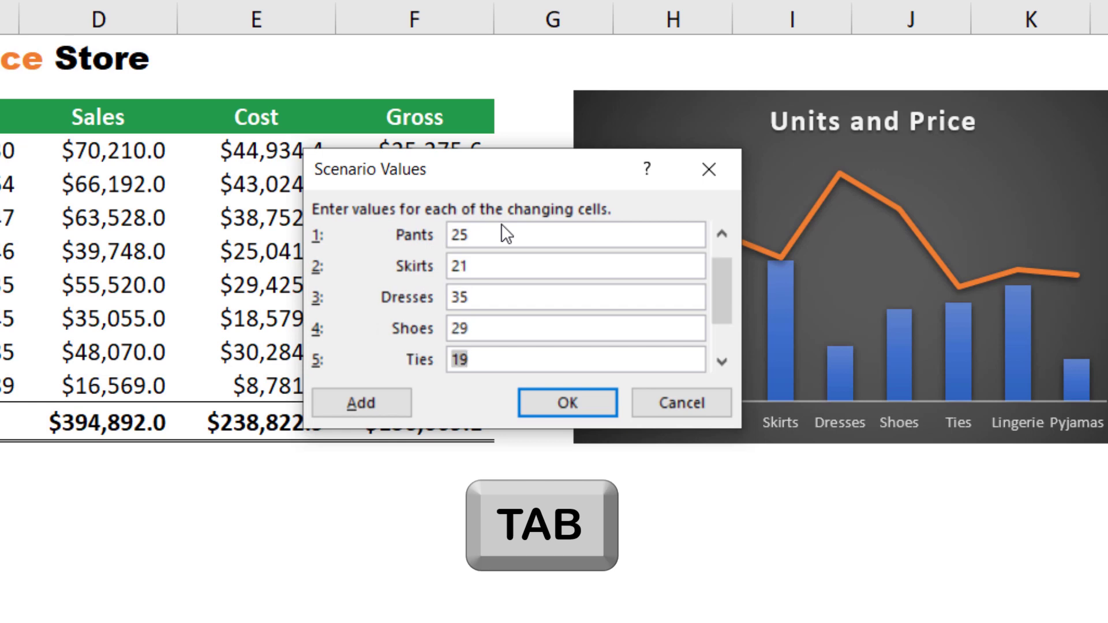
text(14)
key(Tab)
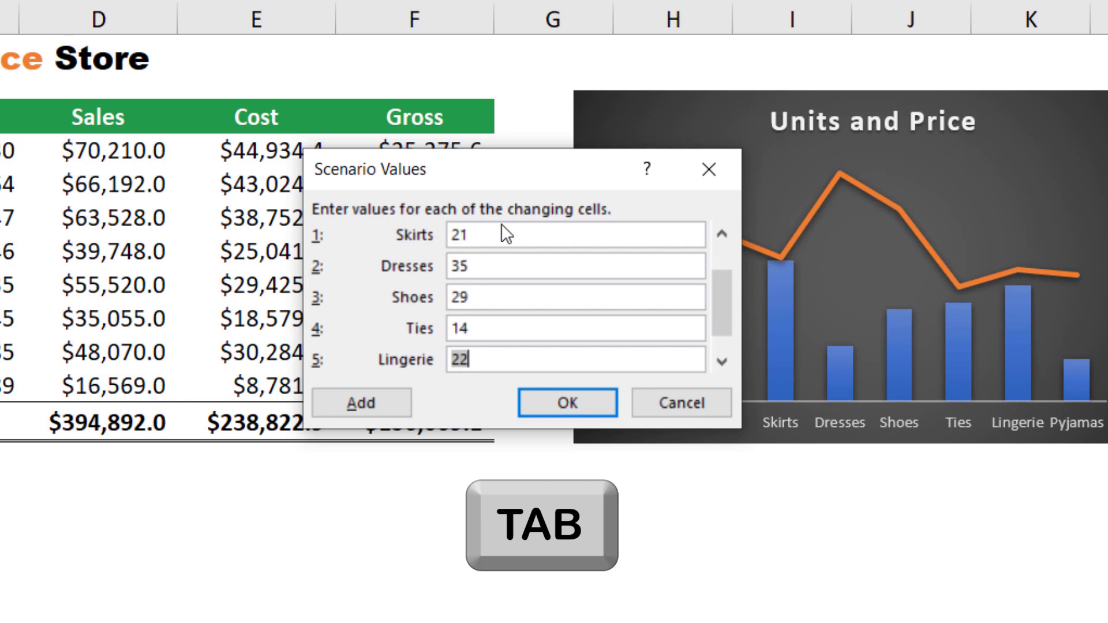
text(20)
key(Tab)
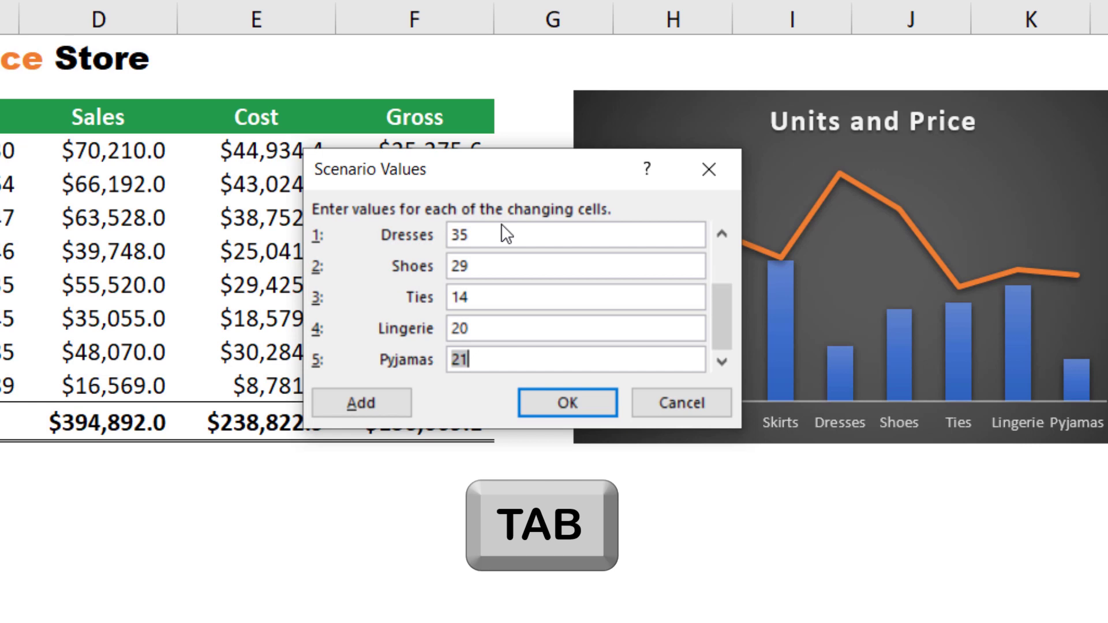
text(18)
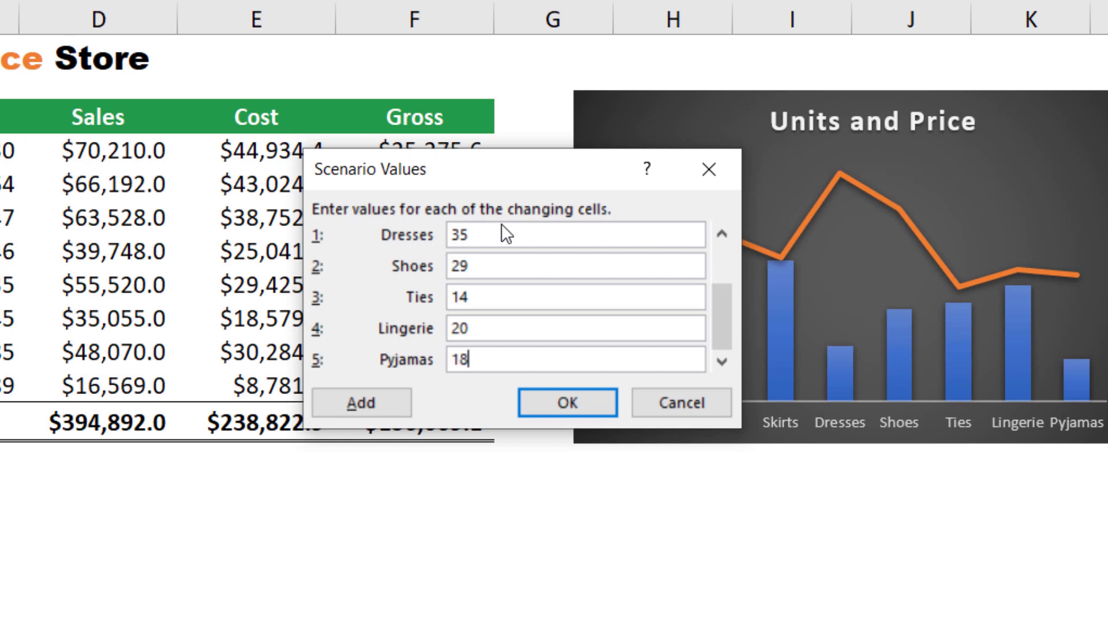
- Confirm the Black Friday values and add a scenario named New Collection with B4:B11 as its changing cells
click(573, 403)
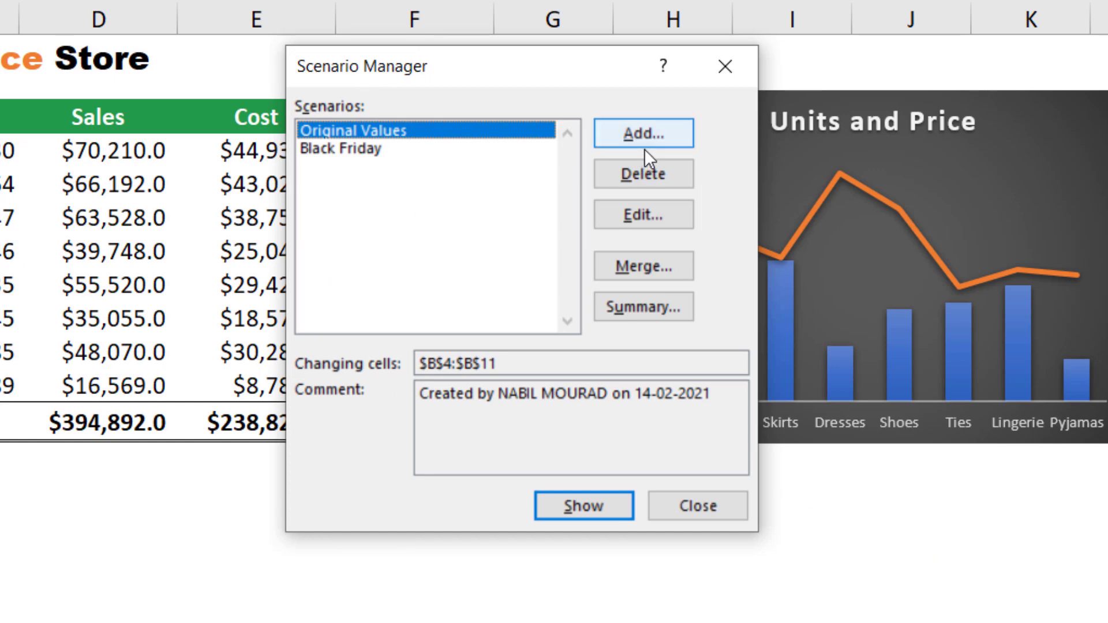
click(663, 131)
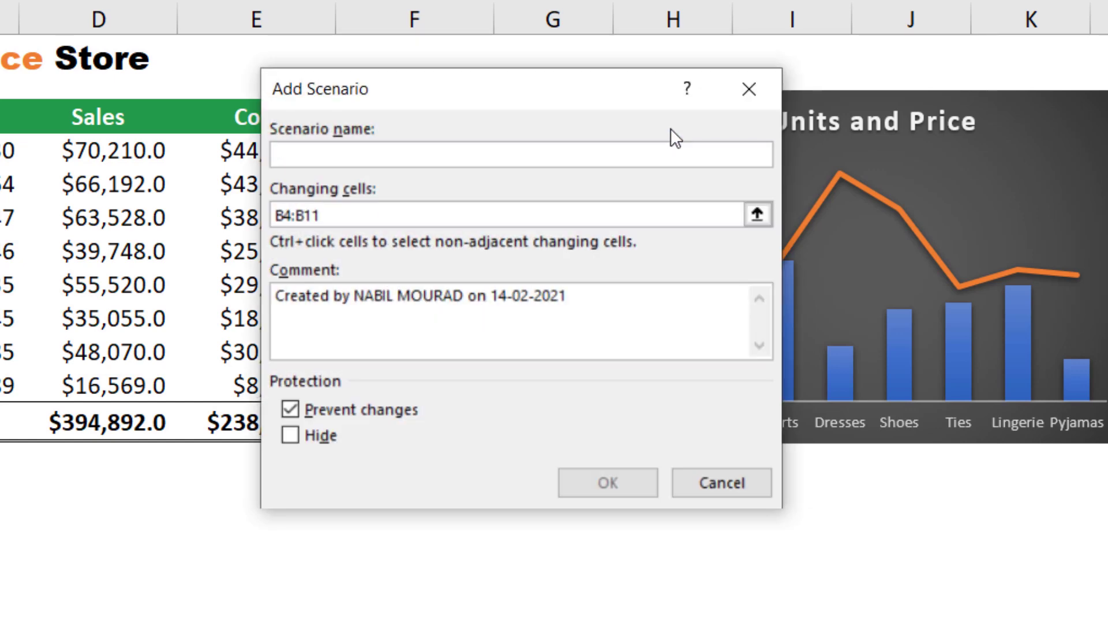
text(New Collection)
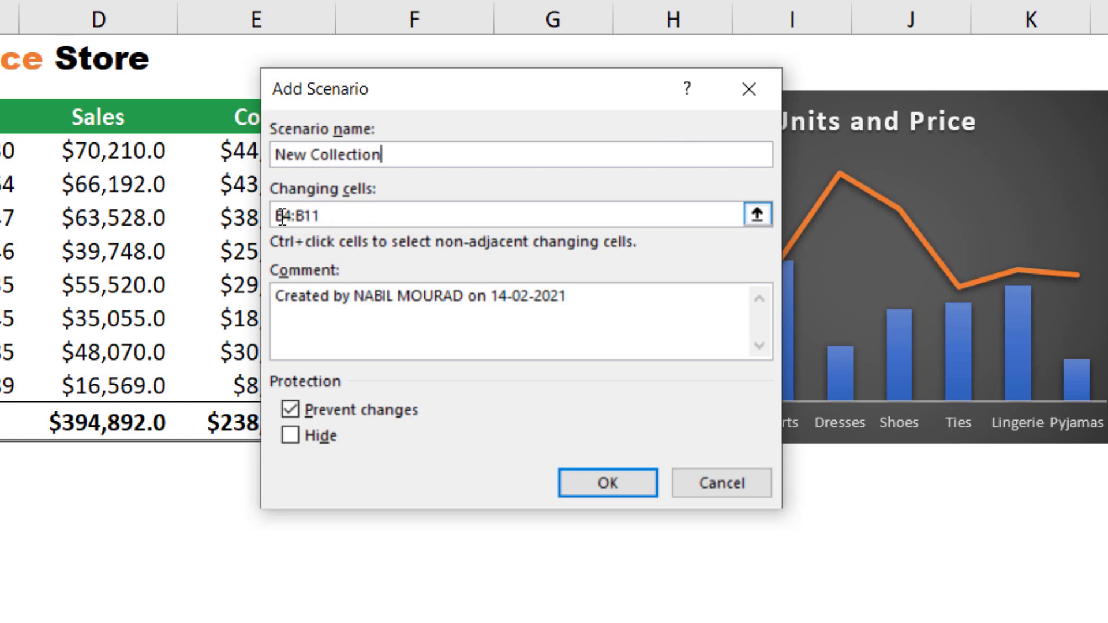
click(608, 483)
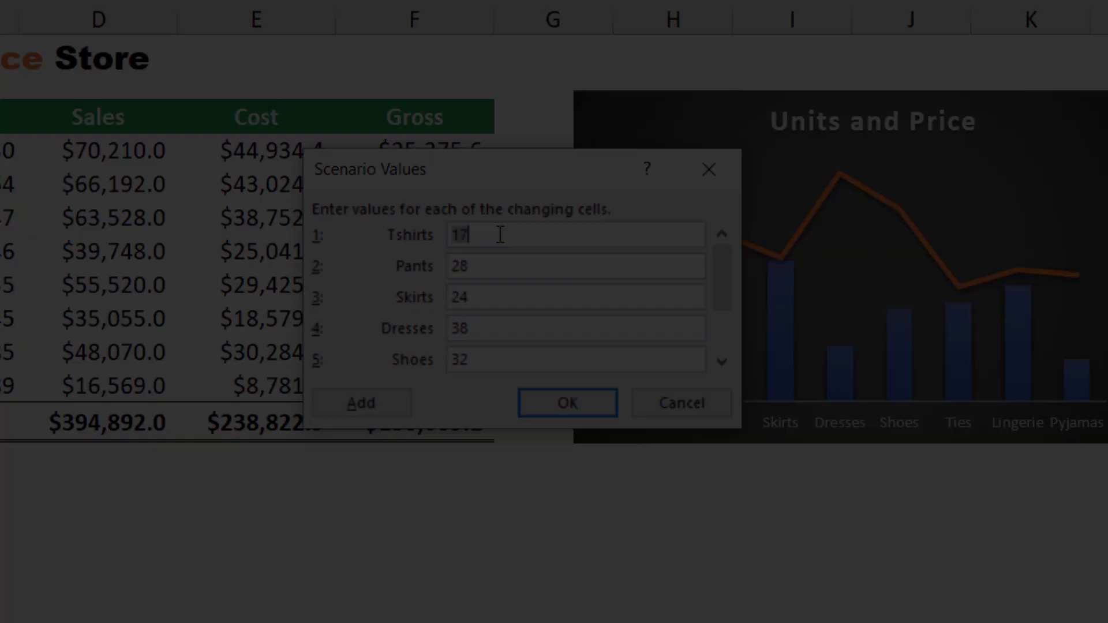
- Set the New Collection scenario prices to 19 for Tshirts, 31 for Pants, 27 for Skirts and 41 for Dresses
text(19)
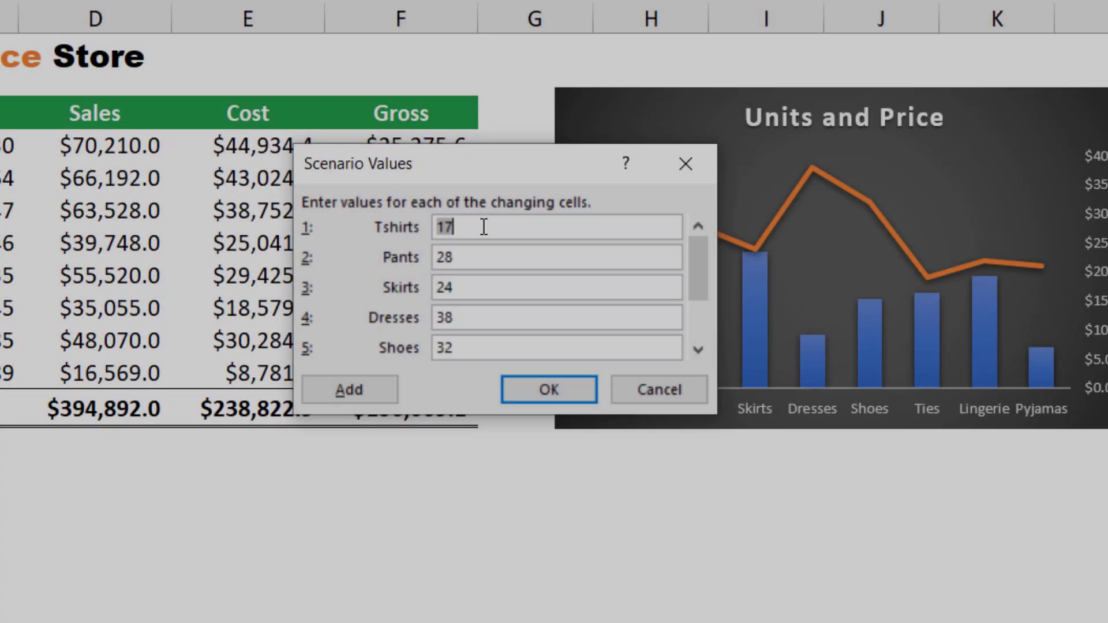
key(Tab)
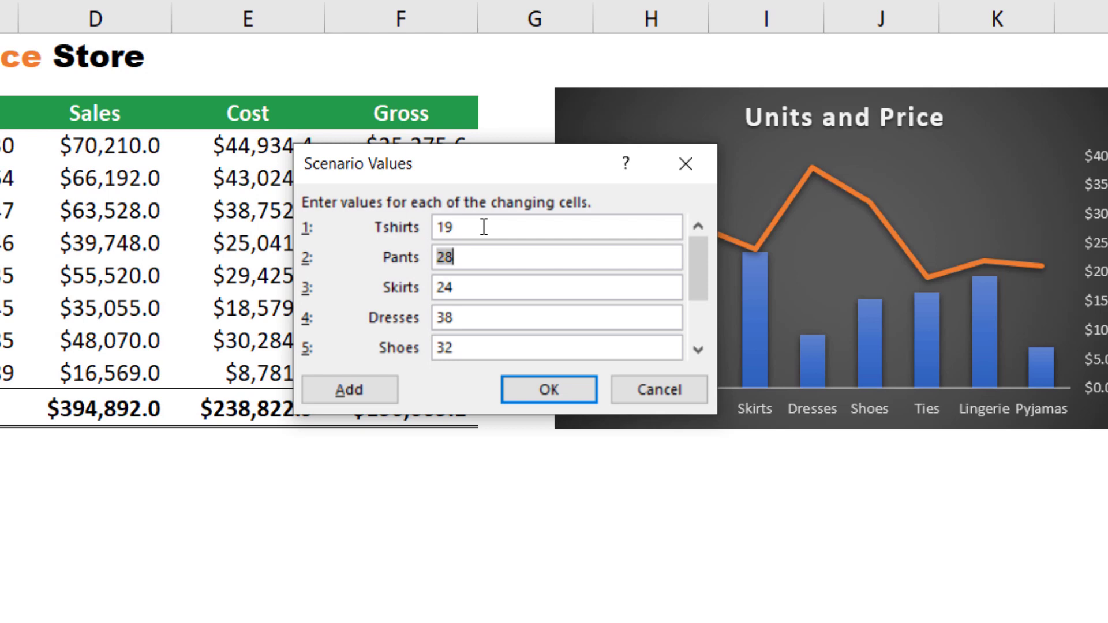
text(31)
key(Tab)
text(27)
key(Tab)
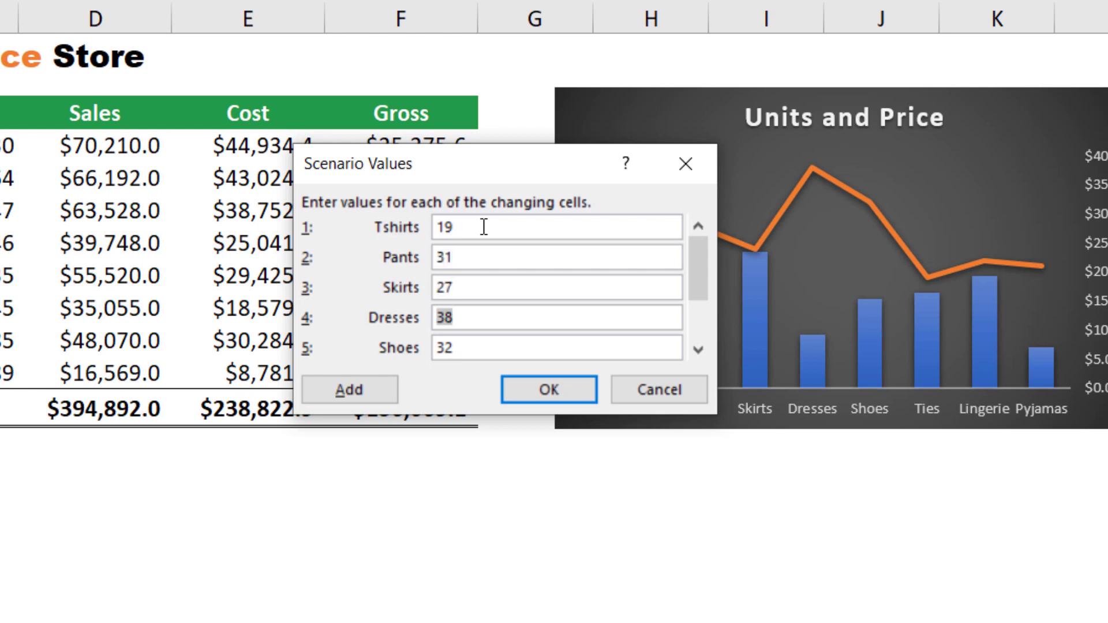
text(41)
key(Tab)
- Set the New Collection scenario prices to 35 for Shoes, 22 for Ties, 24 for Lingerie and 24 for Pyjamas
text(35)
key(Tab)
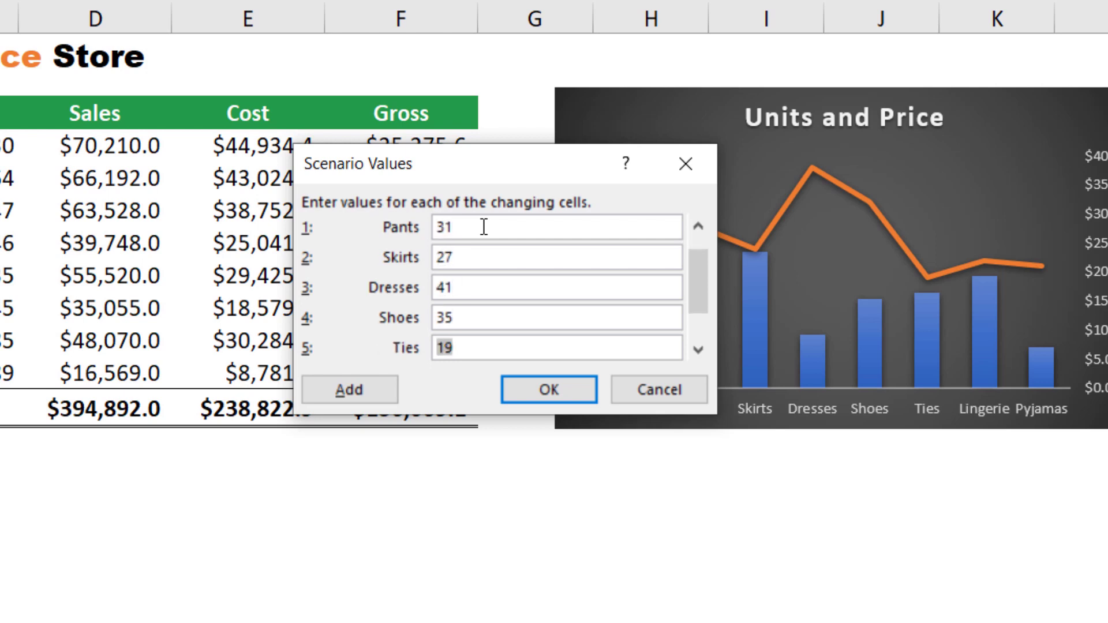
text(22)
key(Tab)
text(24)
key(Tab)
text(24)
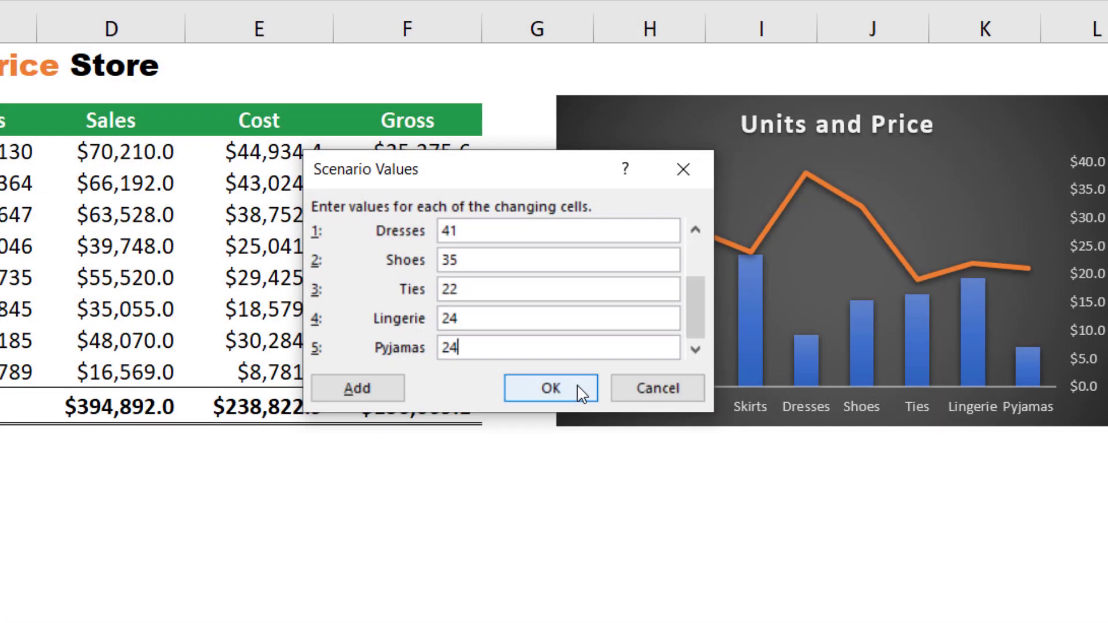
click(579, 392)
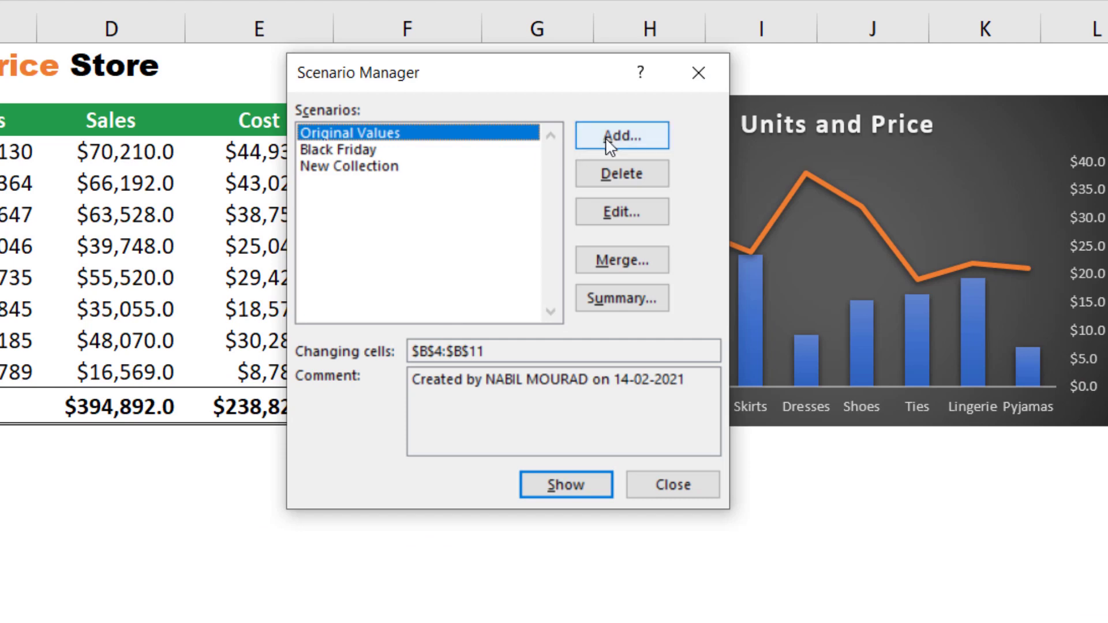
- Add a scenario named Valentines Day with B4:B11 as its changing cells
click(621, 136)
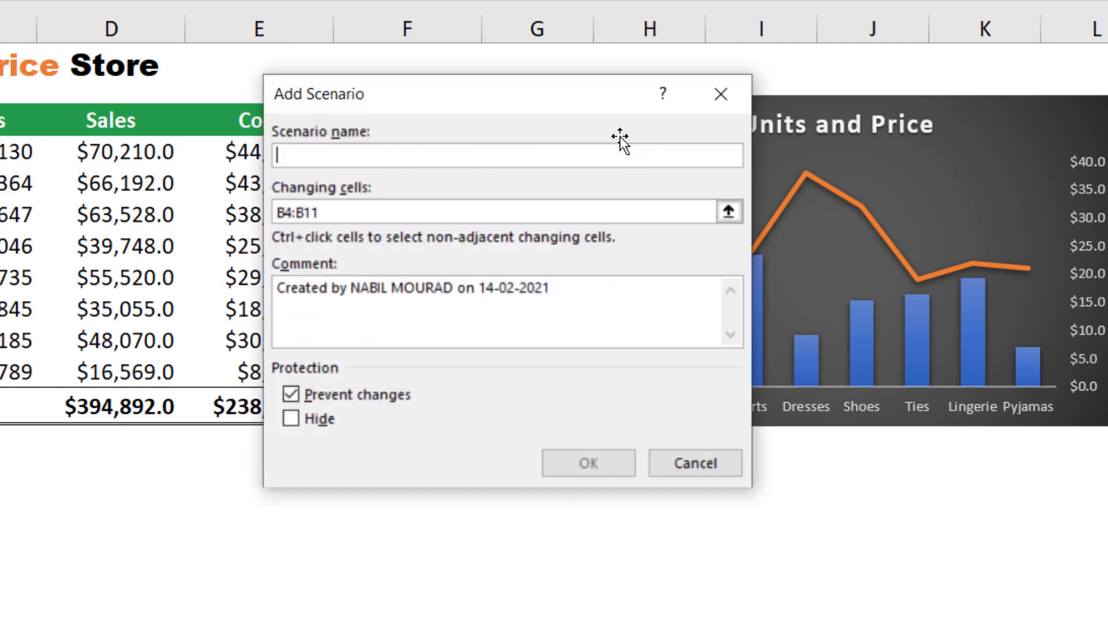
text(V)
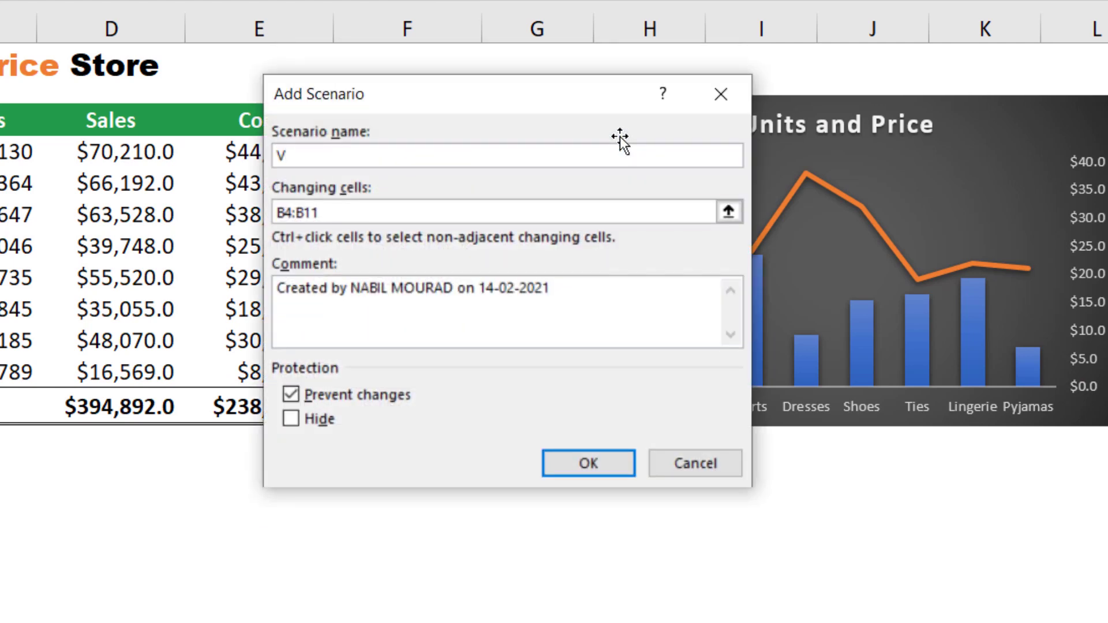
text(alentines Day)
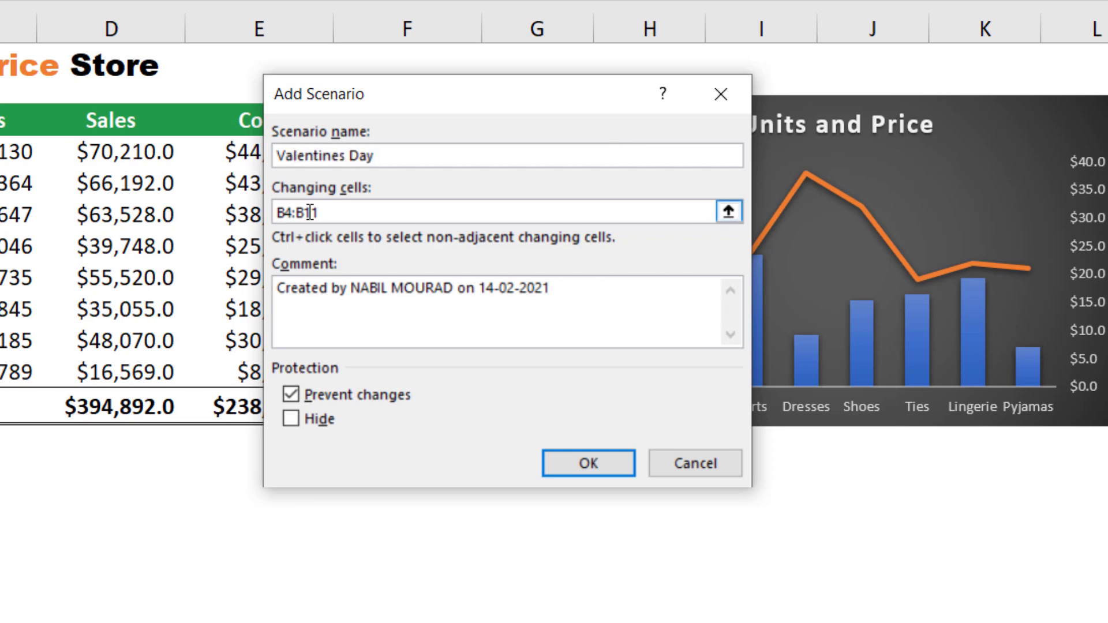
click(609, 462)
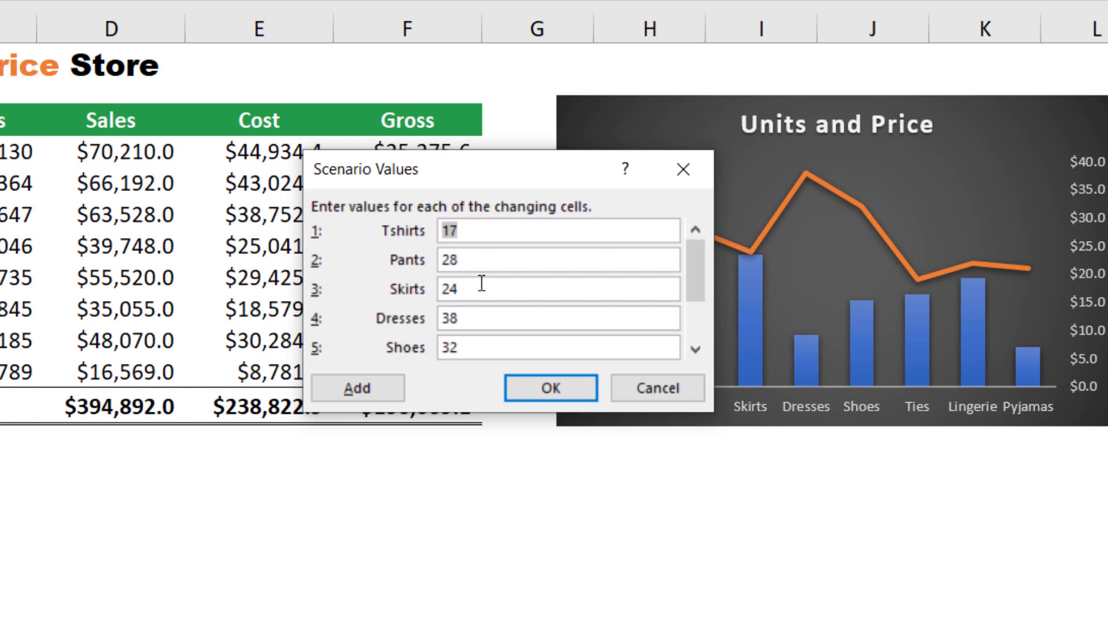
- Set the Valentines Day scenario prices to 19 for Skirts, 32 for Dresses, 16 for Lingerie and 18 for Pyjamas
key(Tab)
key(Tab)
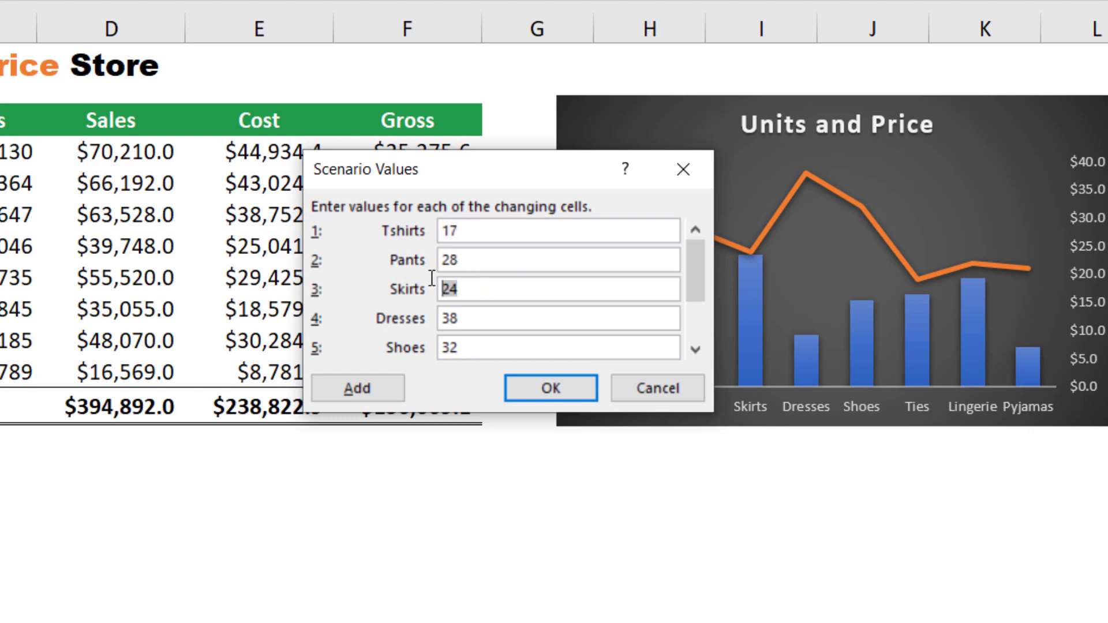
text(19)
key(Tab)
text(32)
key(Tab)
key(Tab)
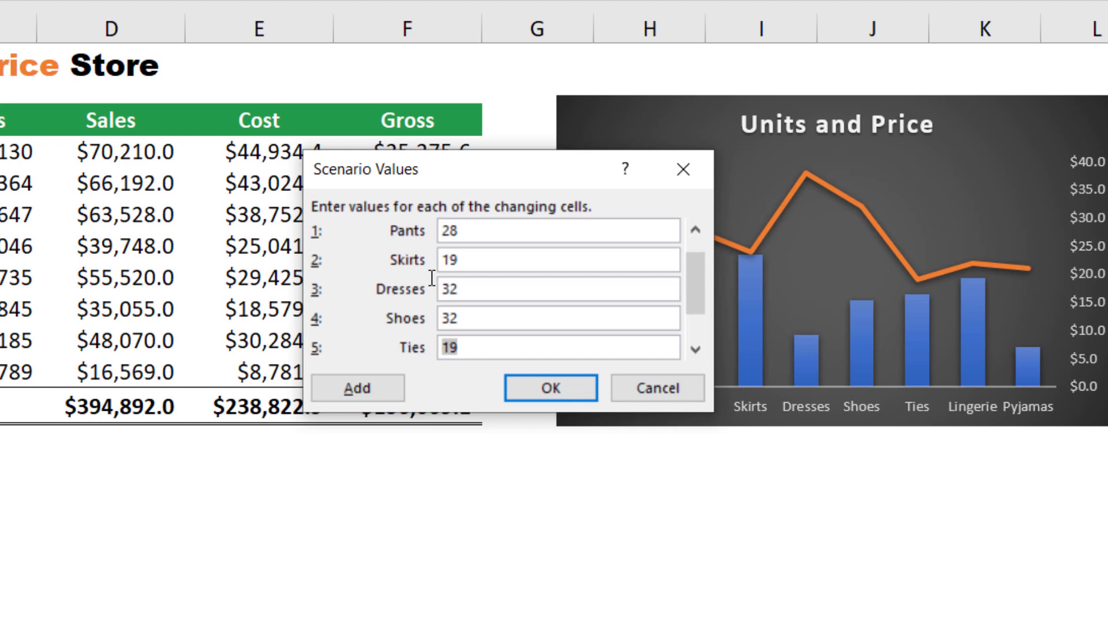
key(Tab)
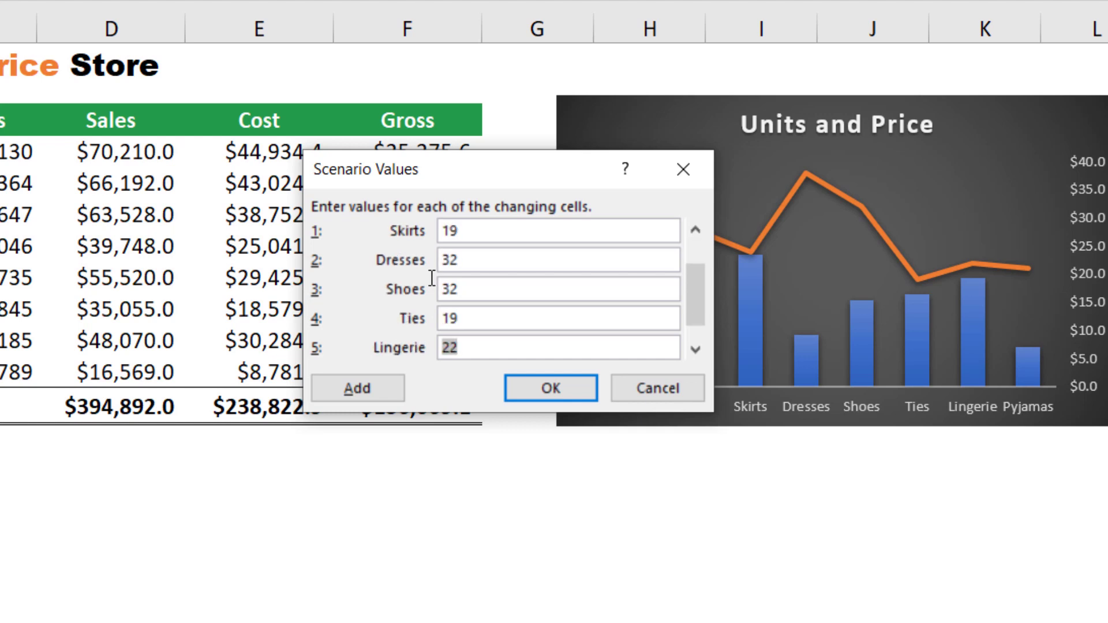
text(16)
key(Tab)
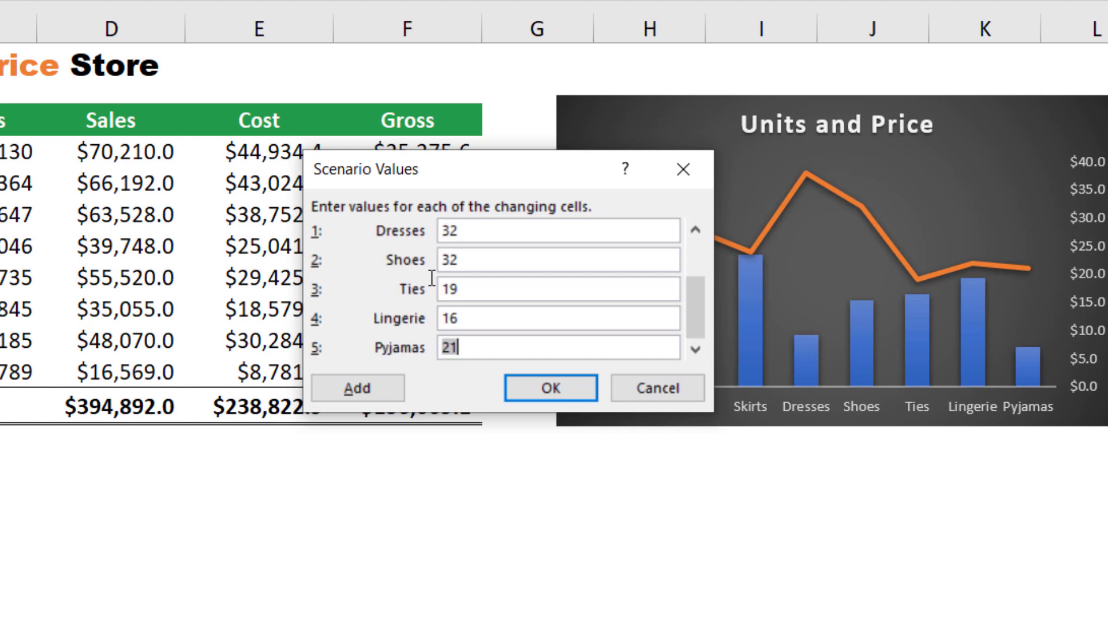
text(18)
click(557, 392)
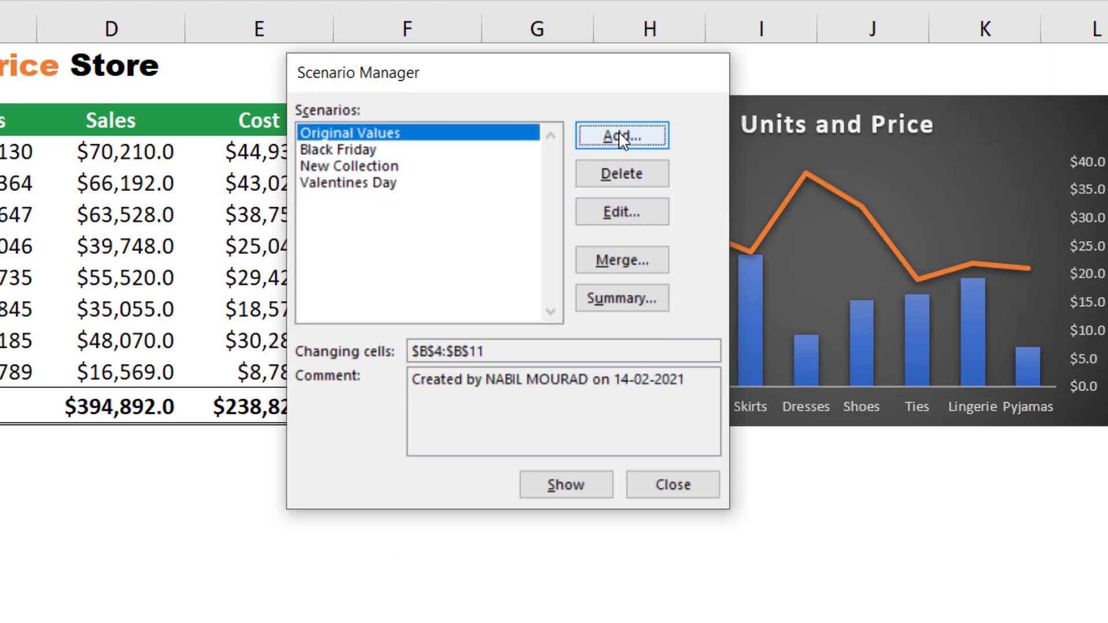
- Add a scenario named Fathers day with B4:B11 as its changing cells
click(619, 132)
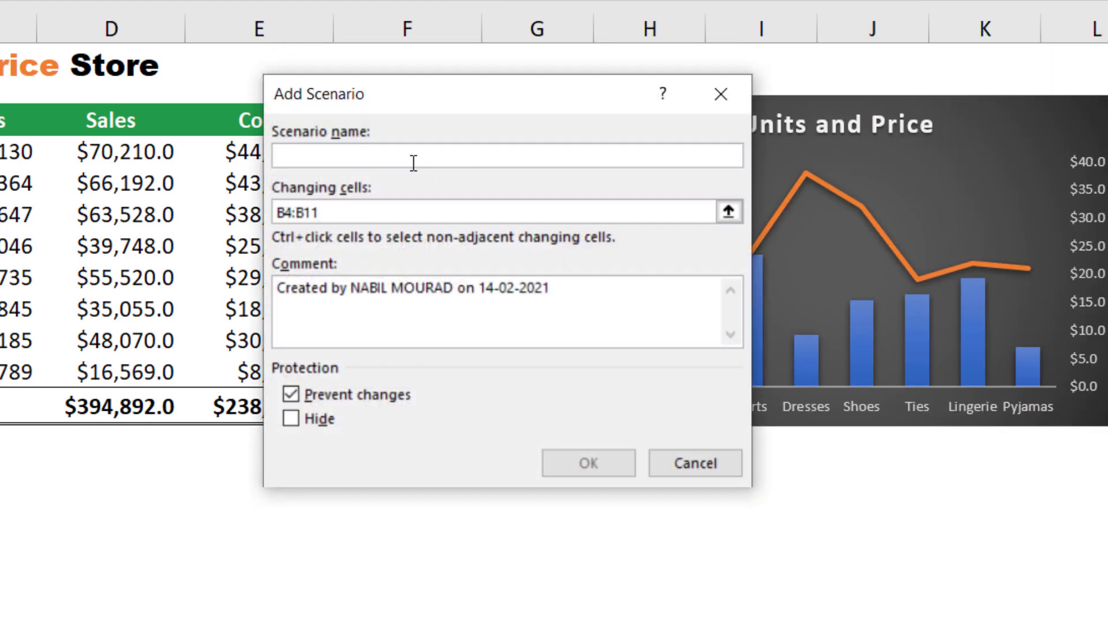
text(Fathers day)
click(604, 462)
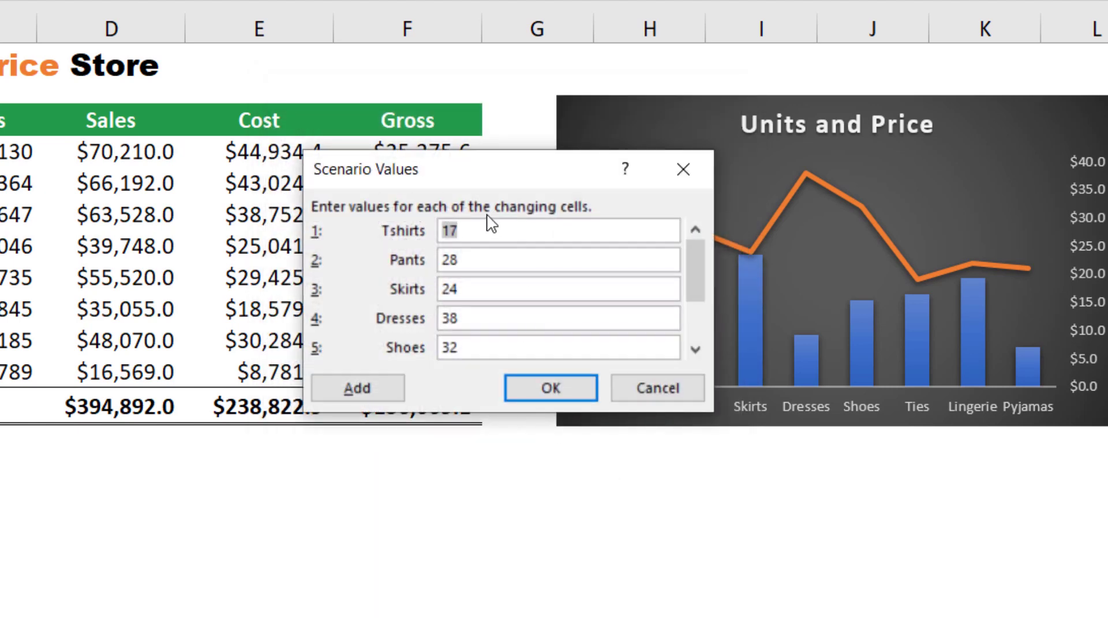
- Set the Fathers day prices to 15 for Tshirts, 25 for Pants, 29 for Shoes and 14 for Ties, and close the Scenario Manager
text(15)
key(Tab)
text(25)
key(Tab)
key(Tab)
key(Tab)
text(29)
key(Tab)
text(14)
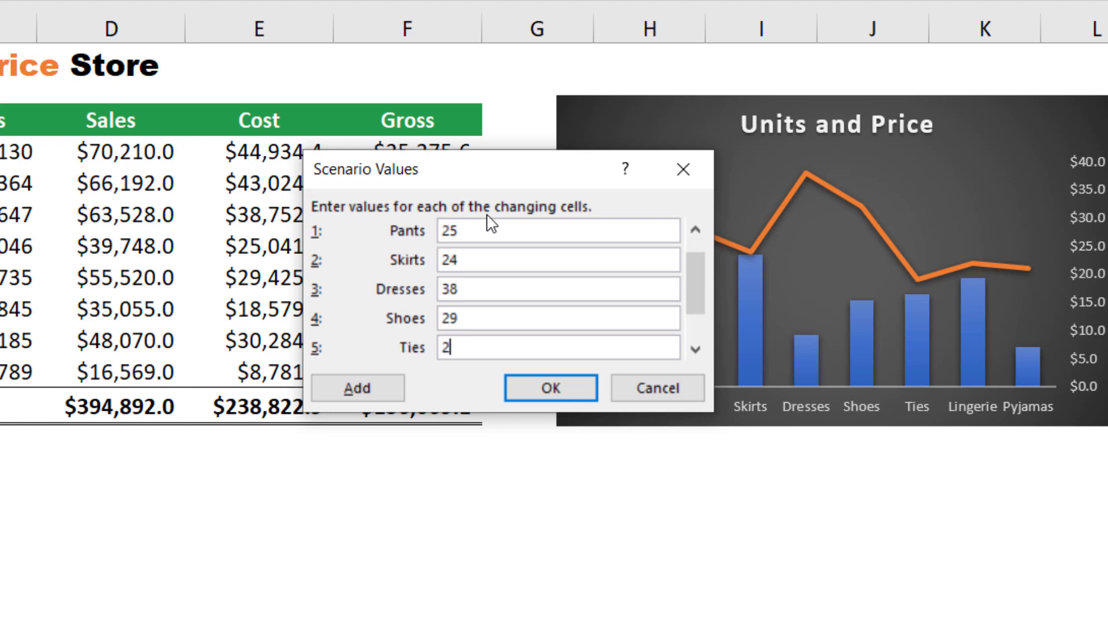
click(587, 394)
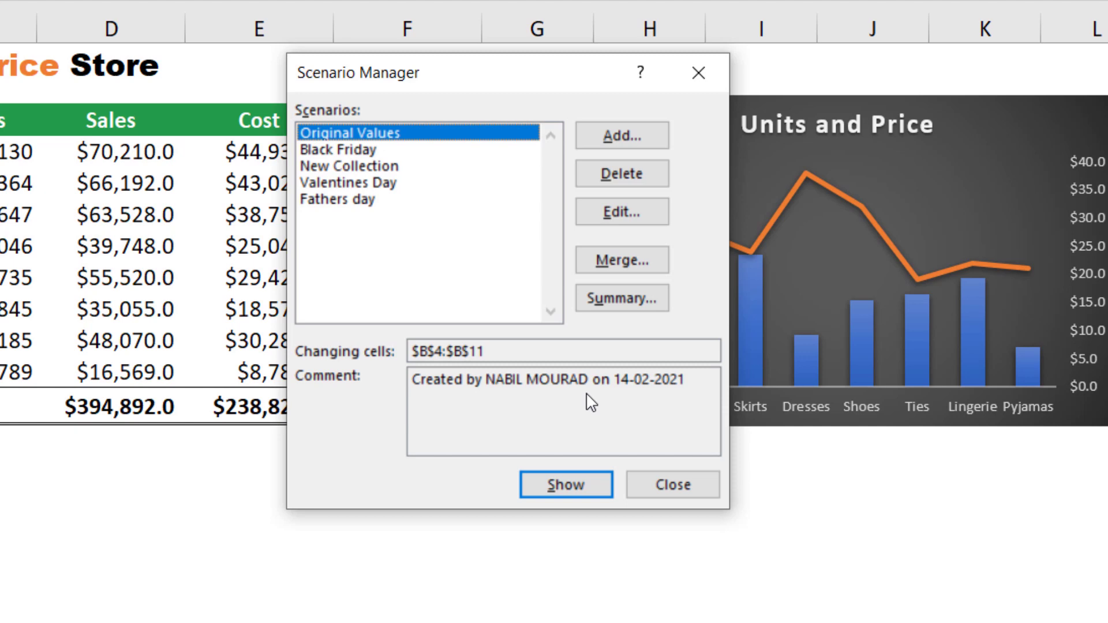
click(680, 481)
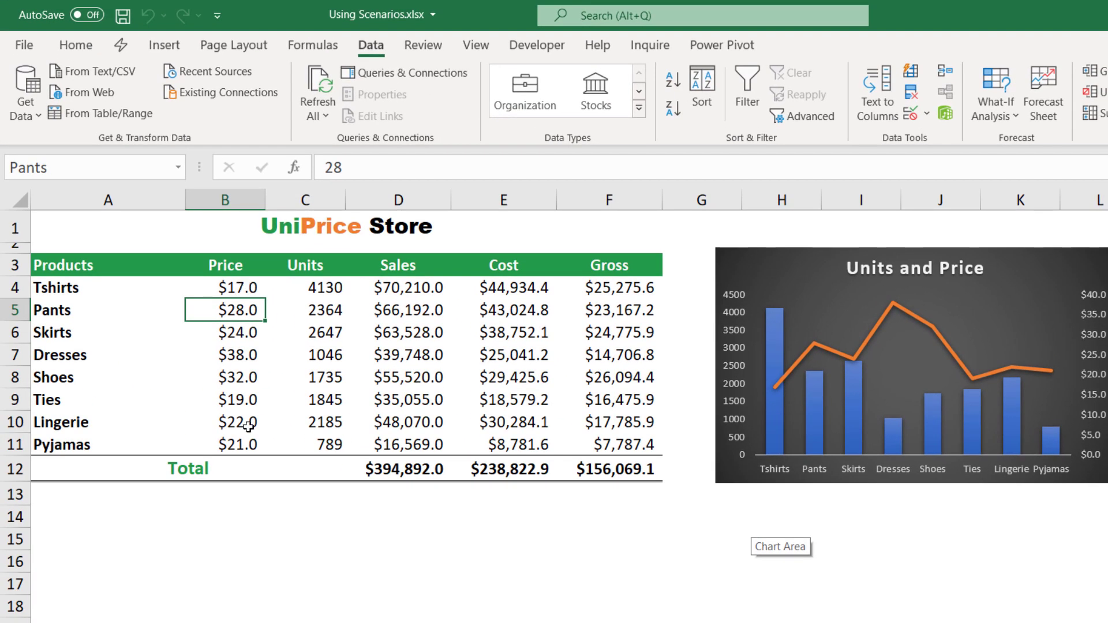
- Select the total gross cell F12, reopen the Scenario Manager and move it clear of the product table
click(606, 469)
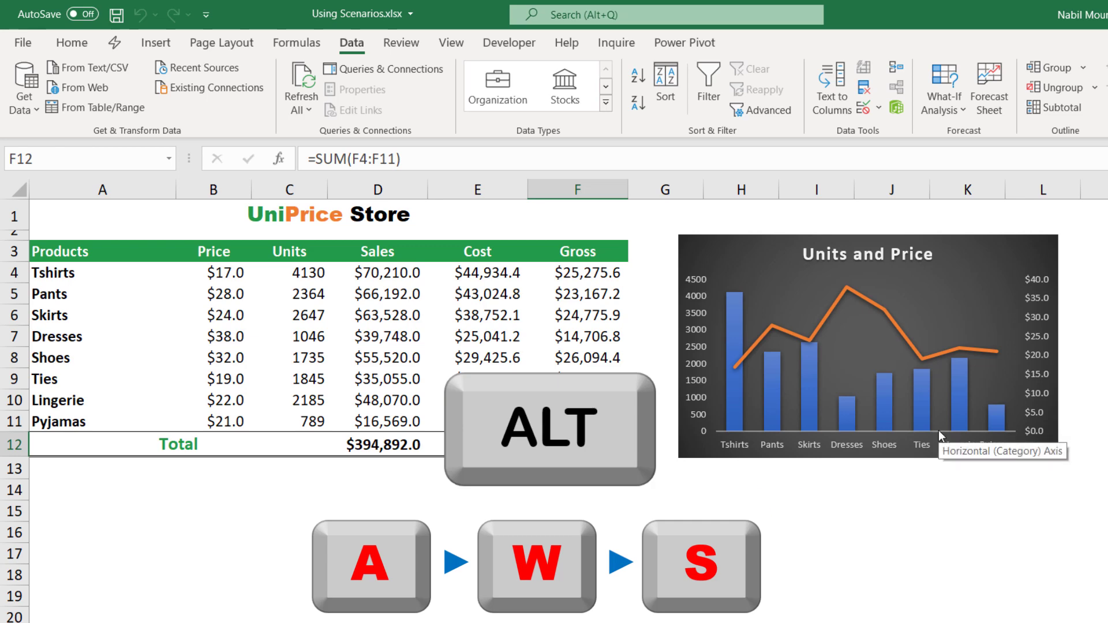
key(alt+a)
key(w)
key(s)
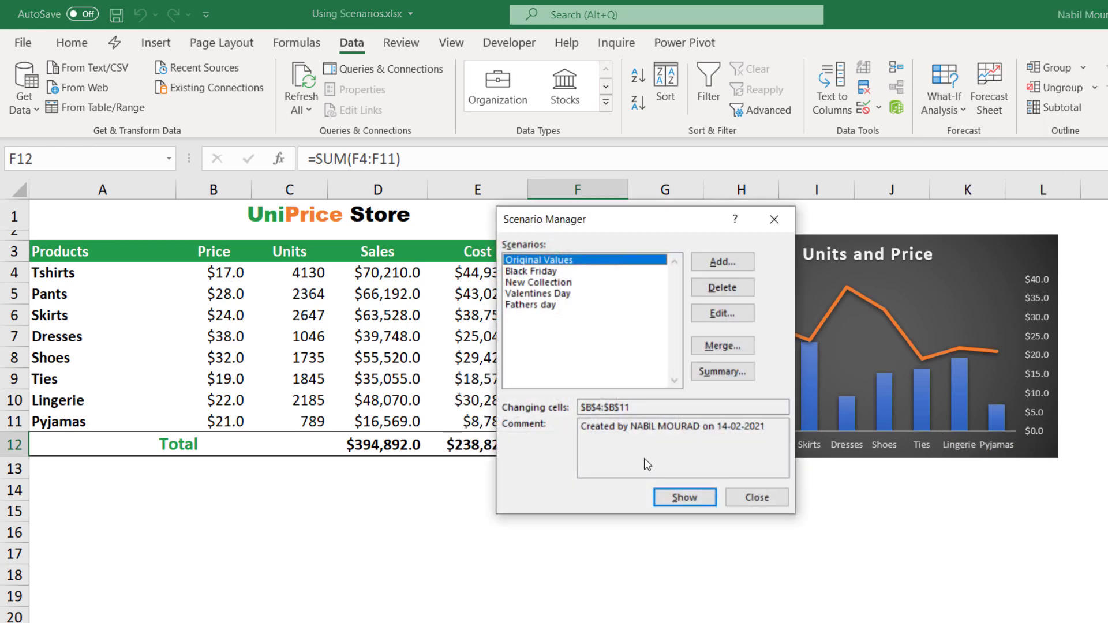
drag(636, 219, 824, 215)
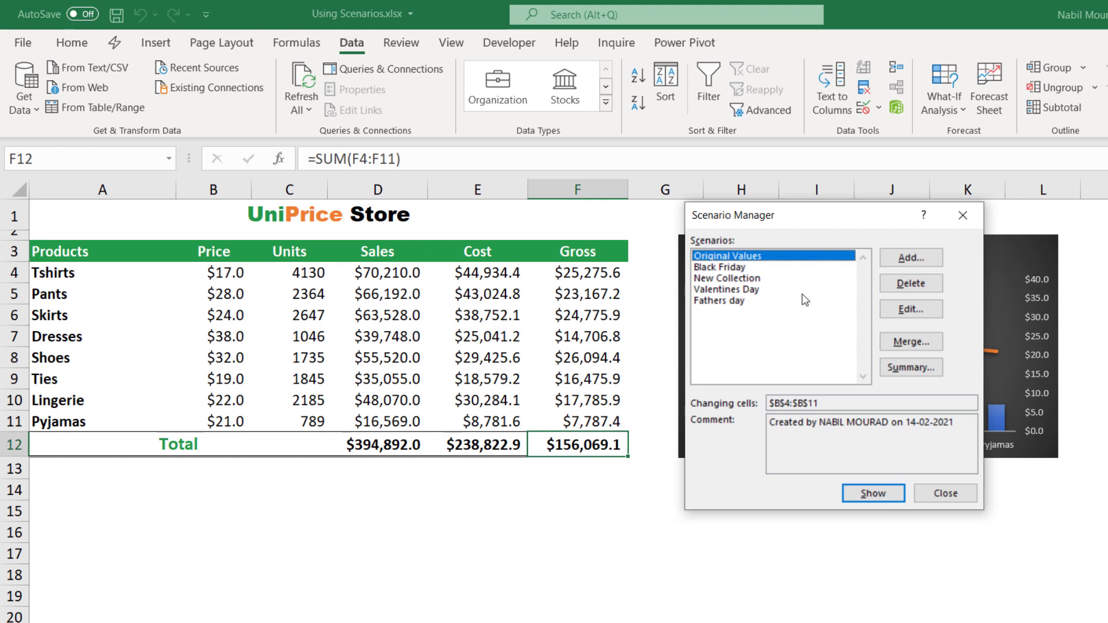
- Show the Black Friday, New Collection, Valentines Day and Fathers day scenarios one after another in the product table
click(736, 269)
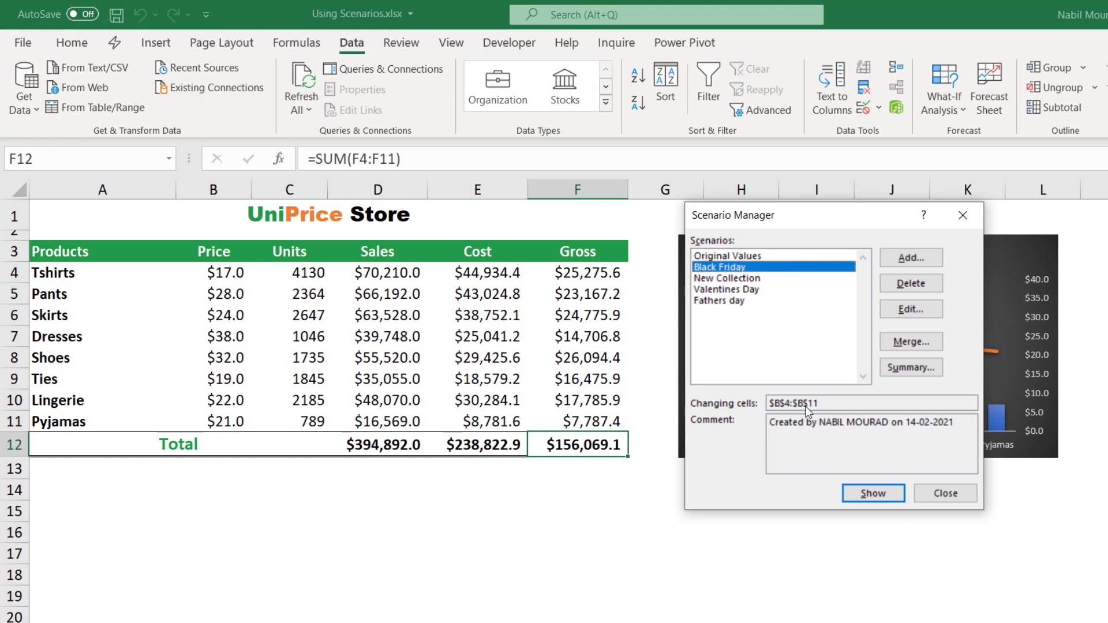
click(873, 494)
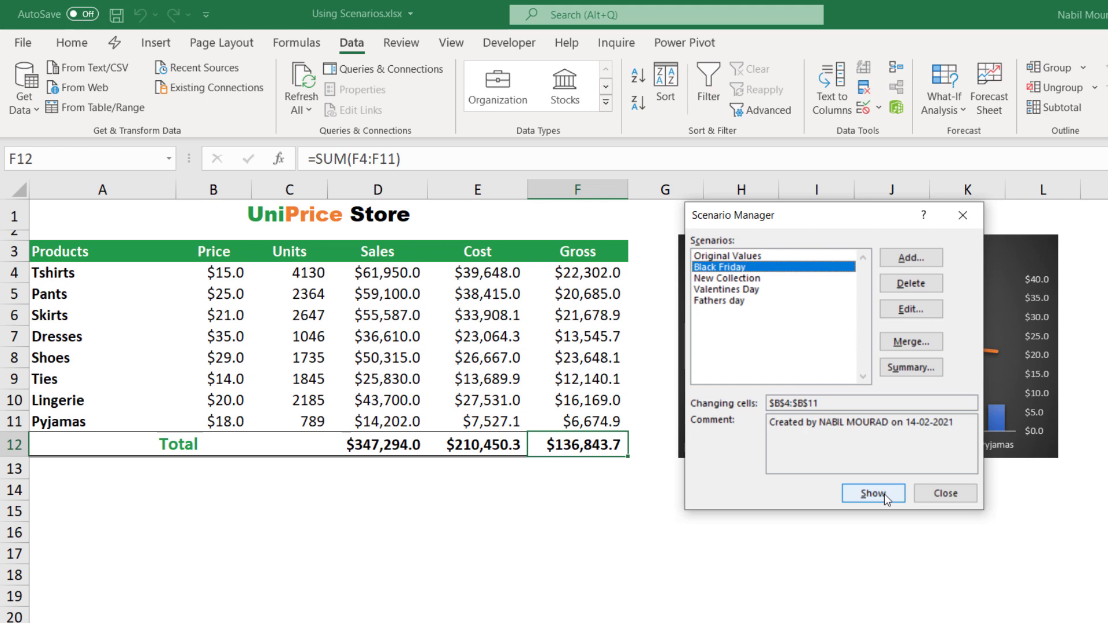
click(748, 279)
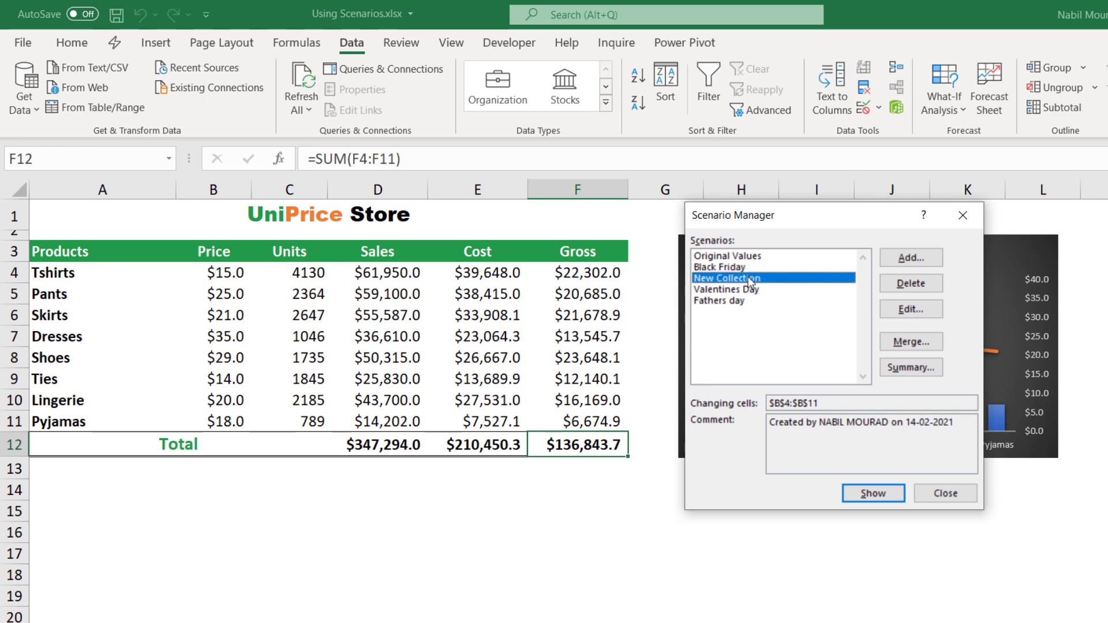
click(874, 494)
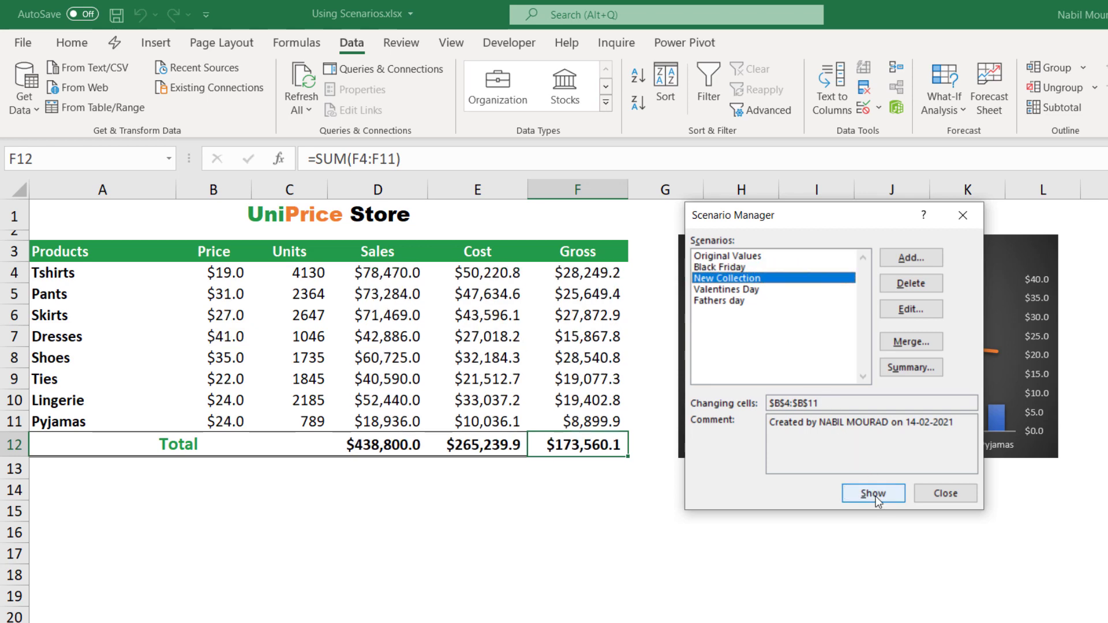
click(727, 290)
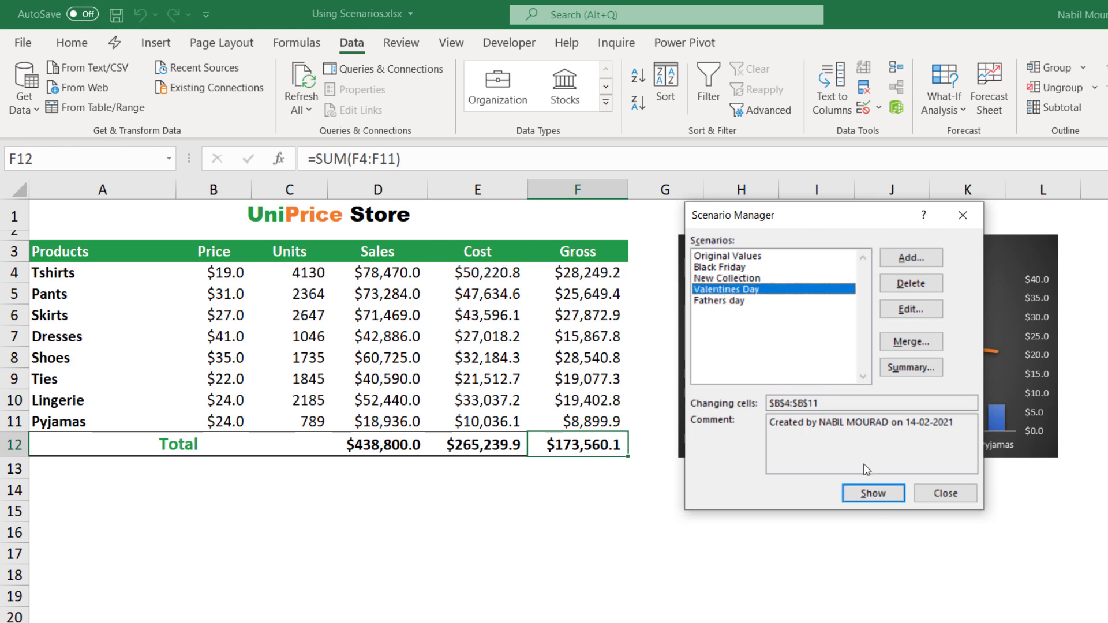
click(872, 495)
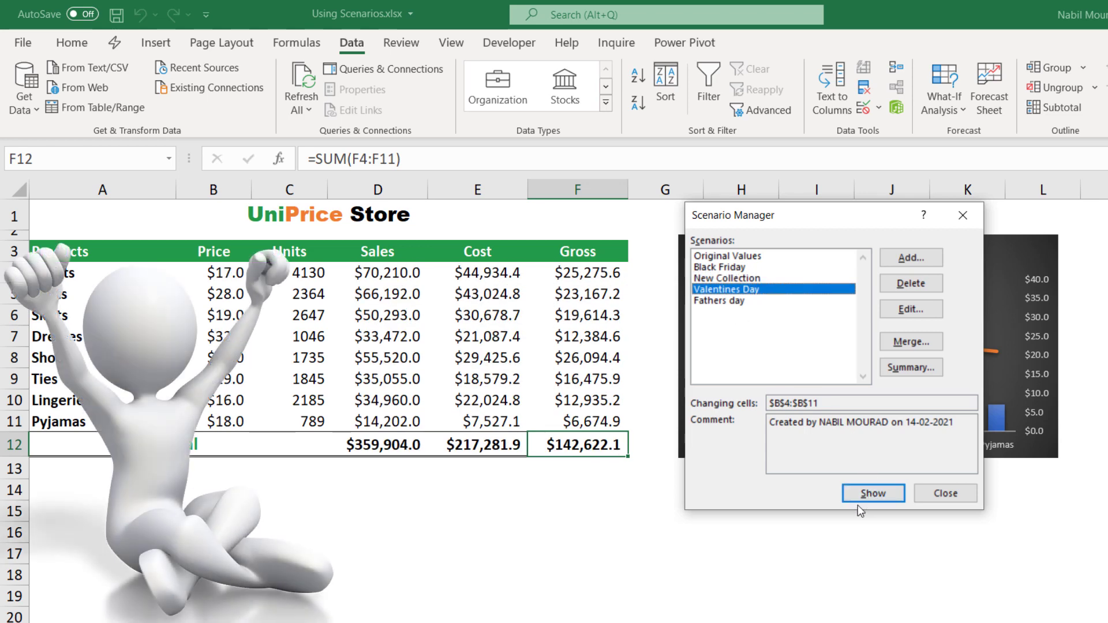
click(735, 303)
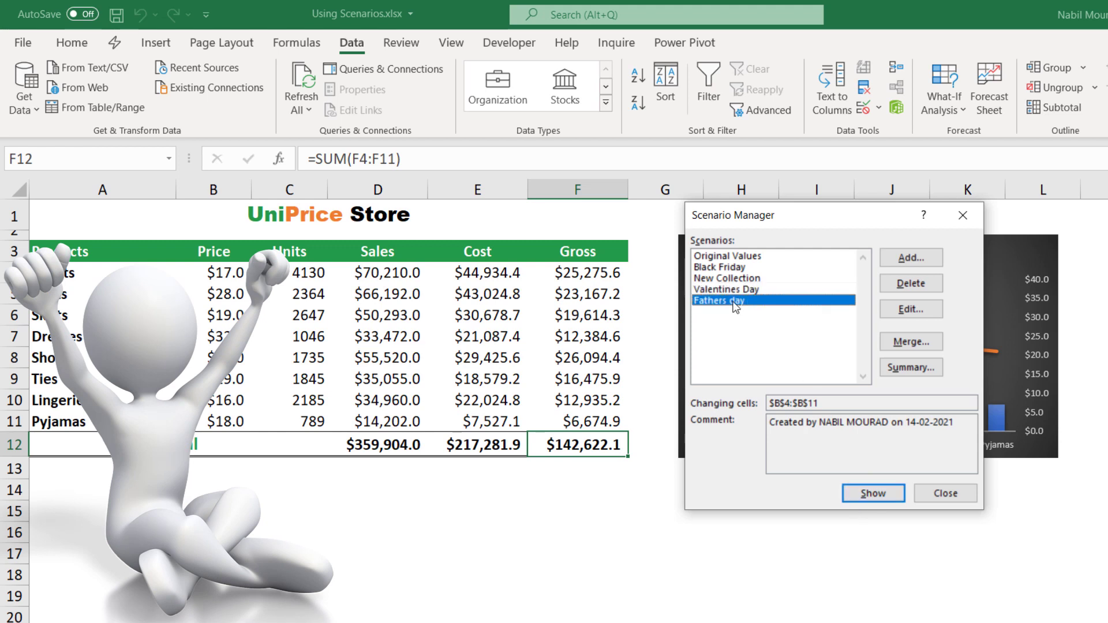
click(872, 496)
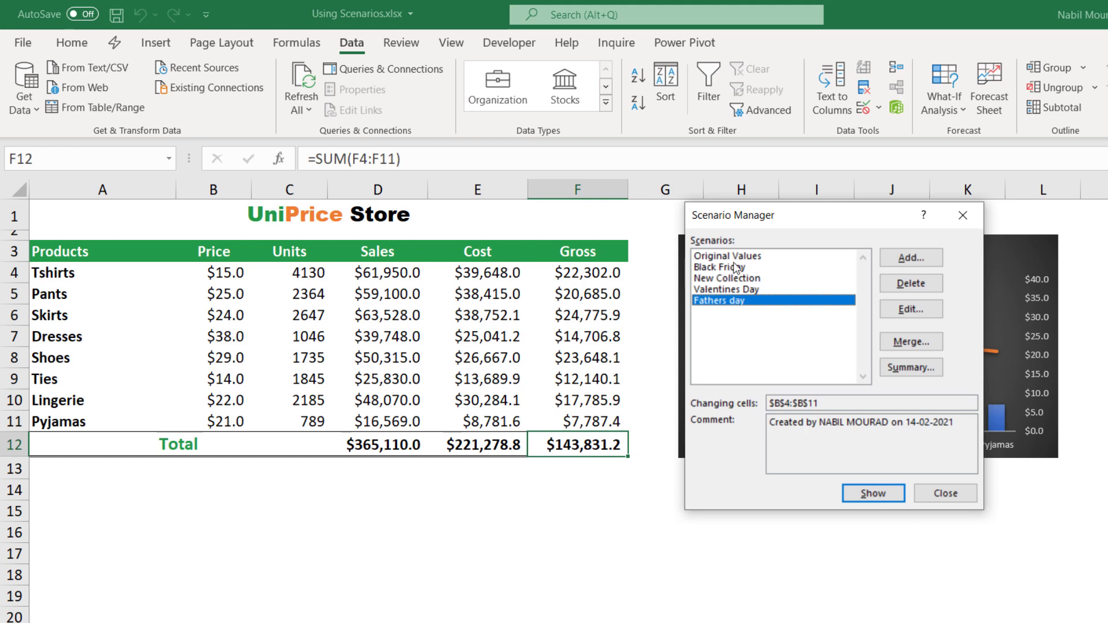
- Show the Original Values scenario in the product table and create a scenario summary report with F12 as the result cell
click(749, 255)
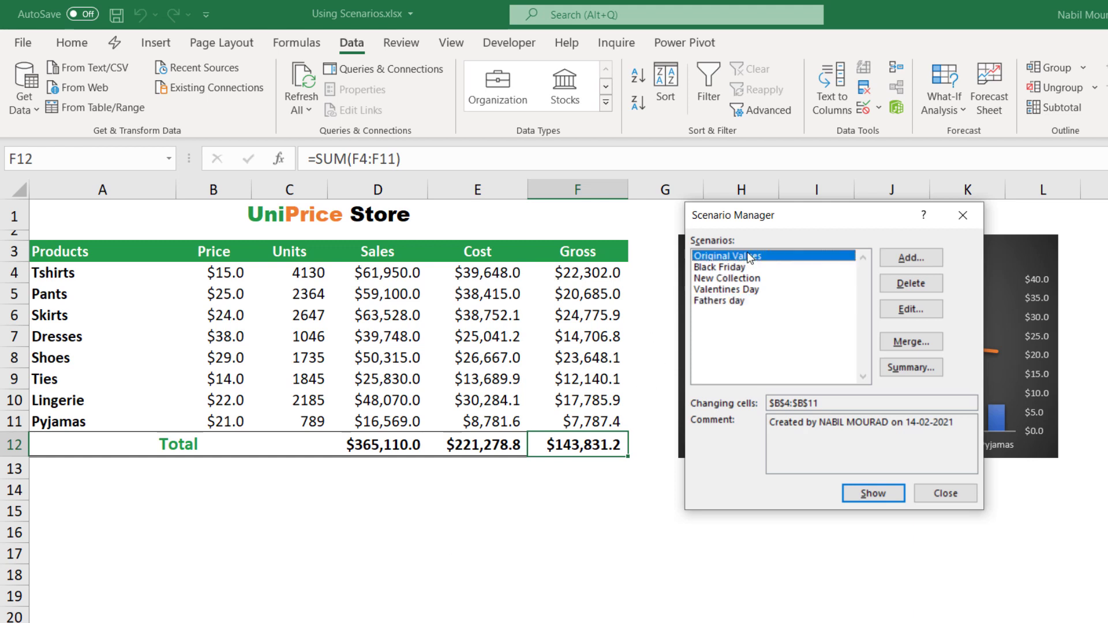
click(883, 496)
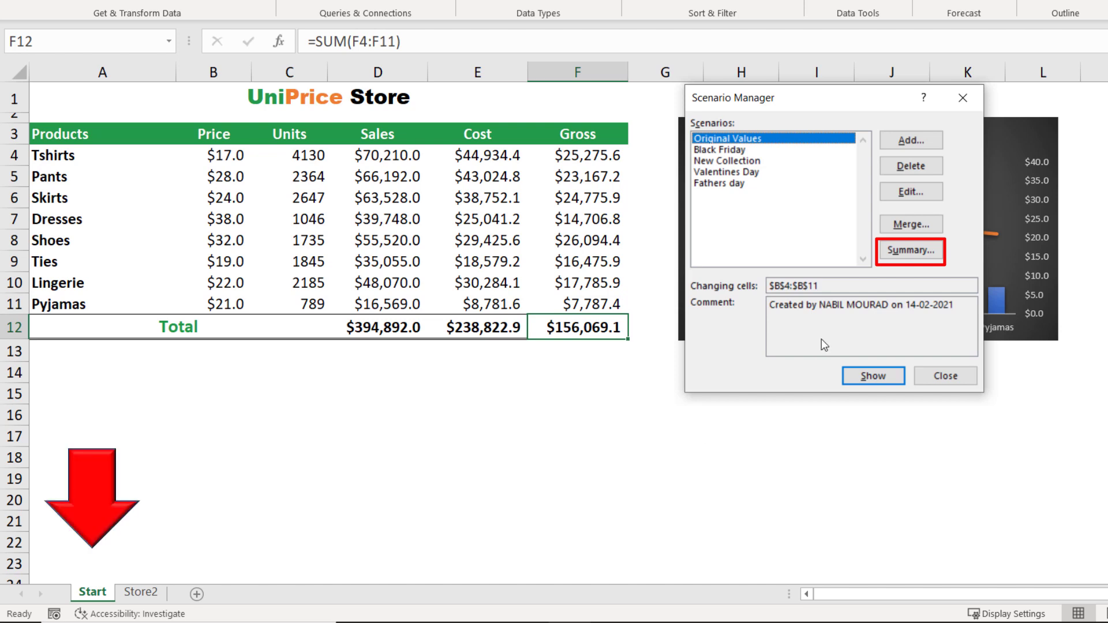
click(911, 249)
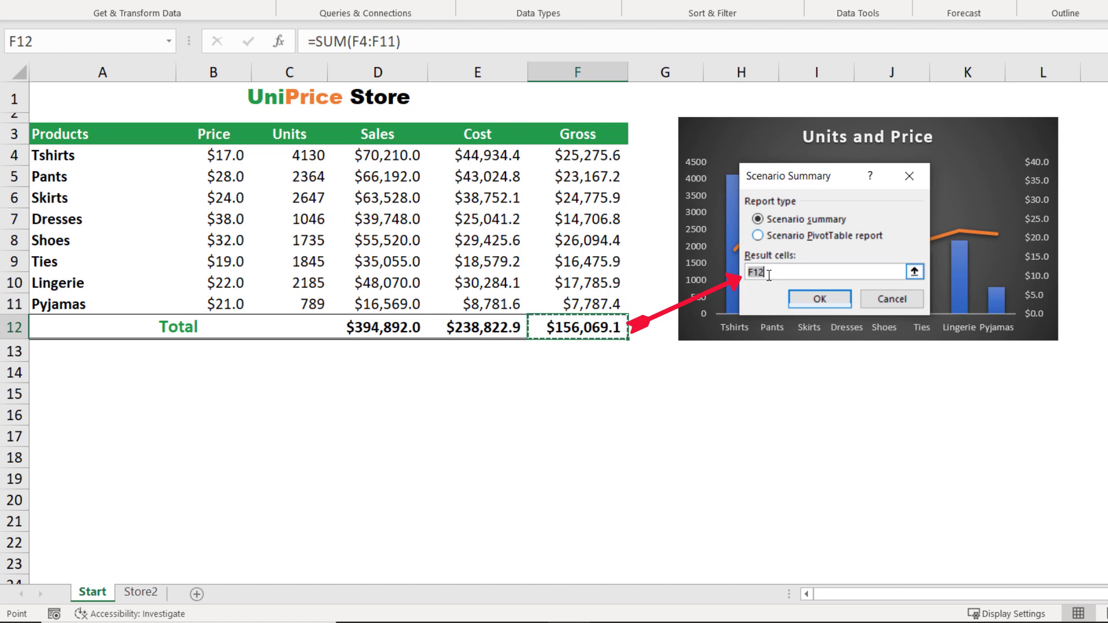
click(837, 302)
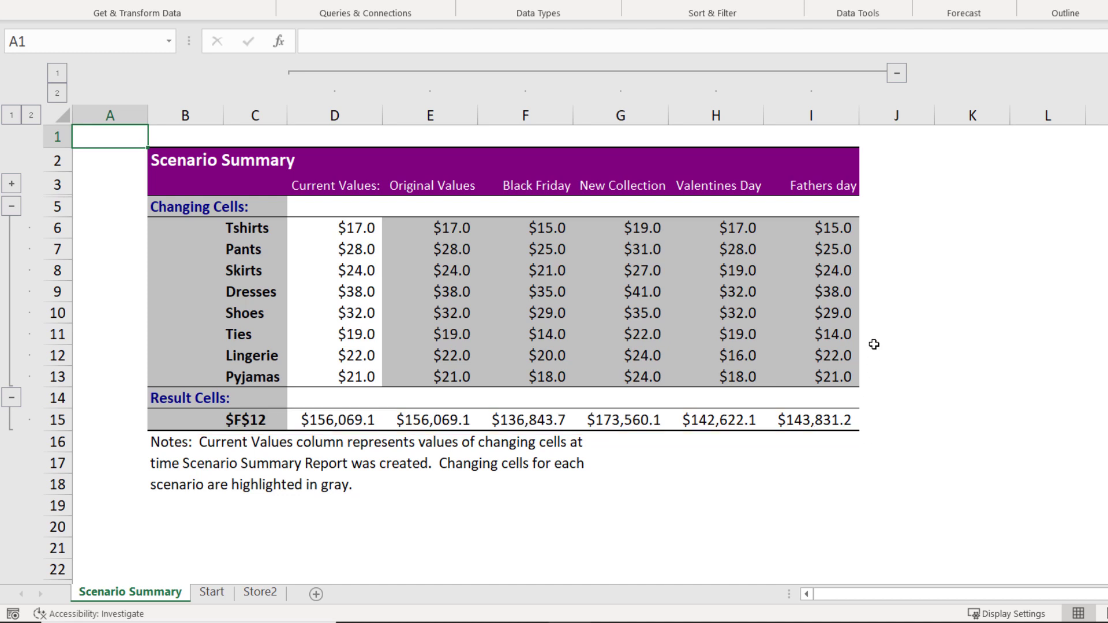
- Merge the scenarios from the Start sheet of Using Scenarios.xlsx into the Store2 sheet with the Scenario Manager
click(211, 593)
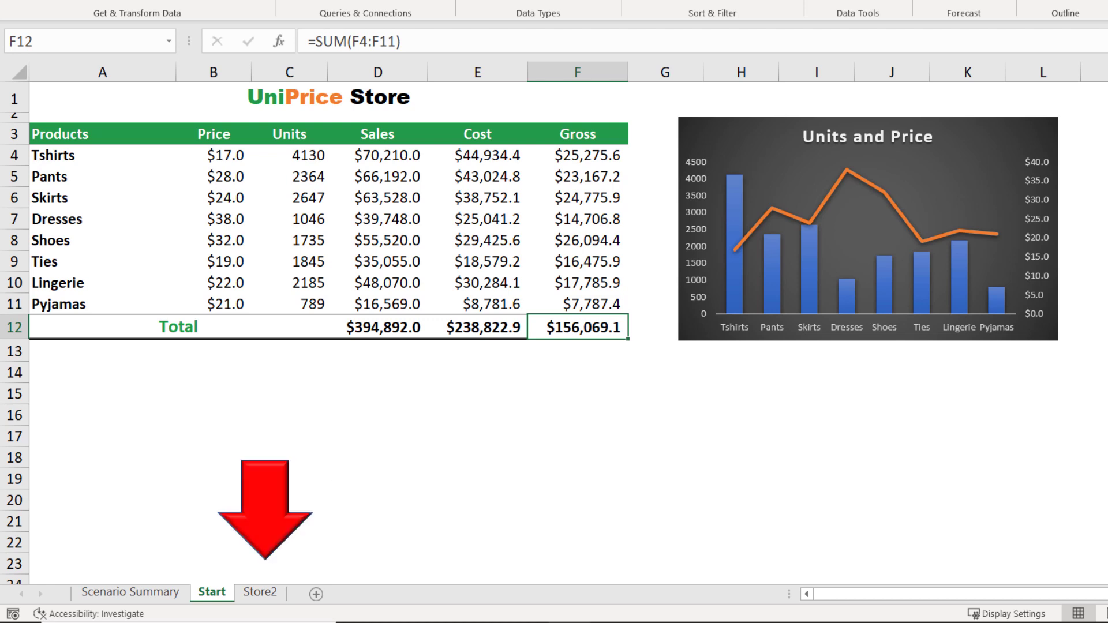
click(250, 595)
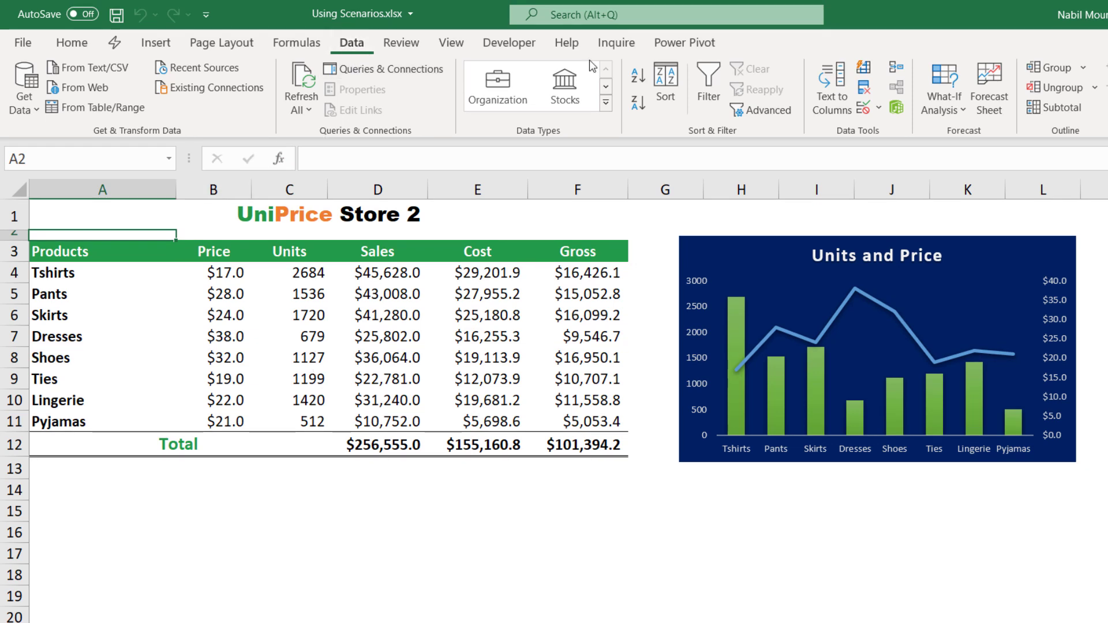
click(945, 103)
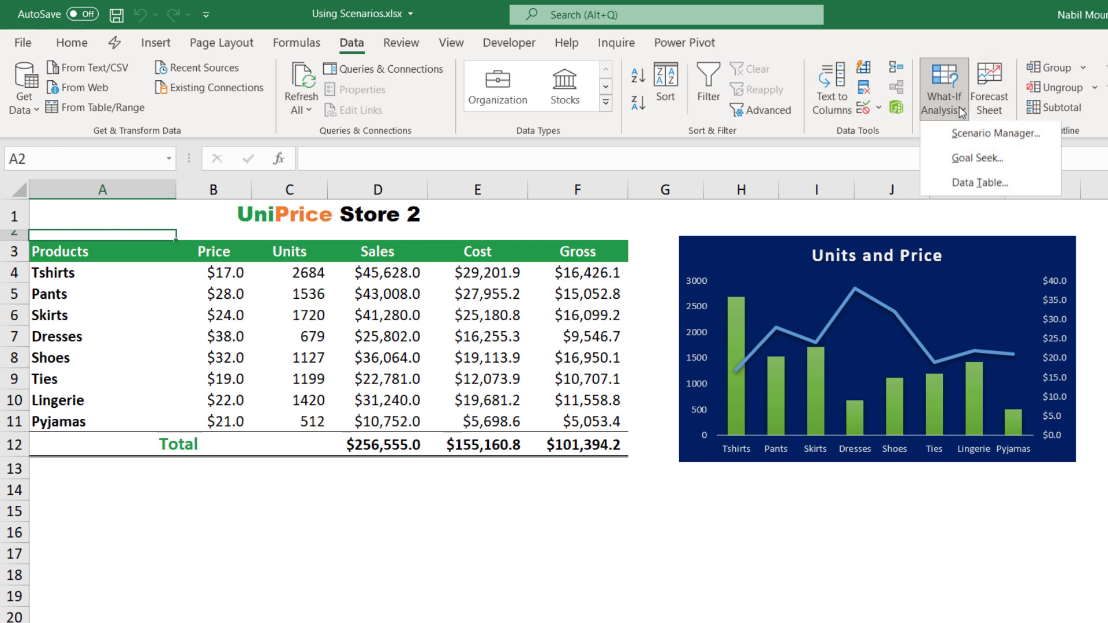
click(978, 134)
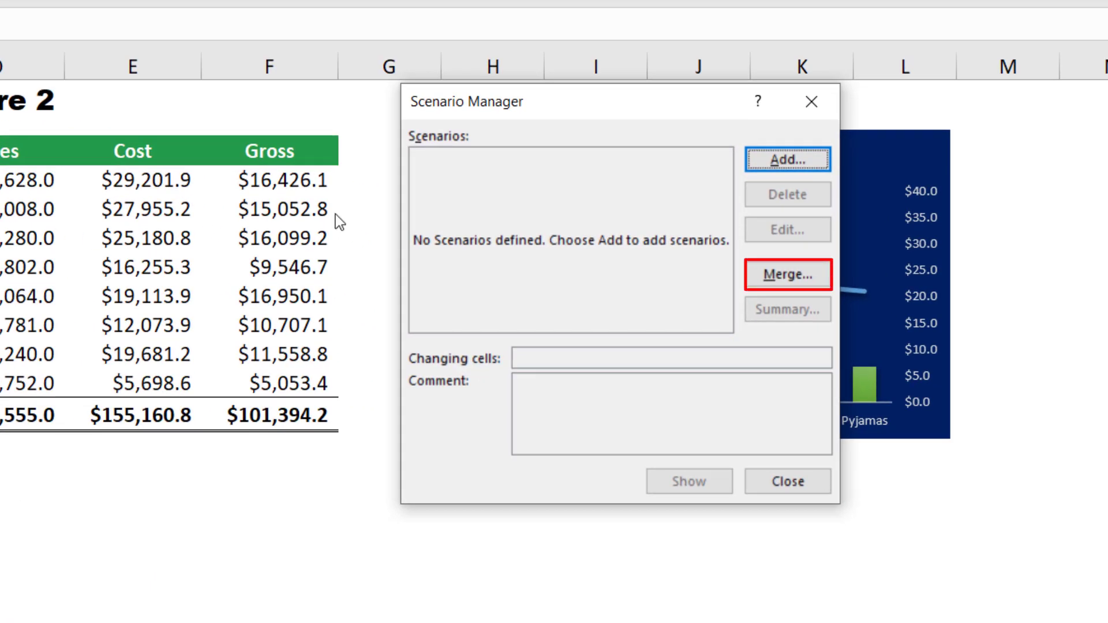
click(796, 276)
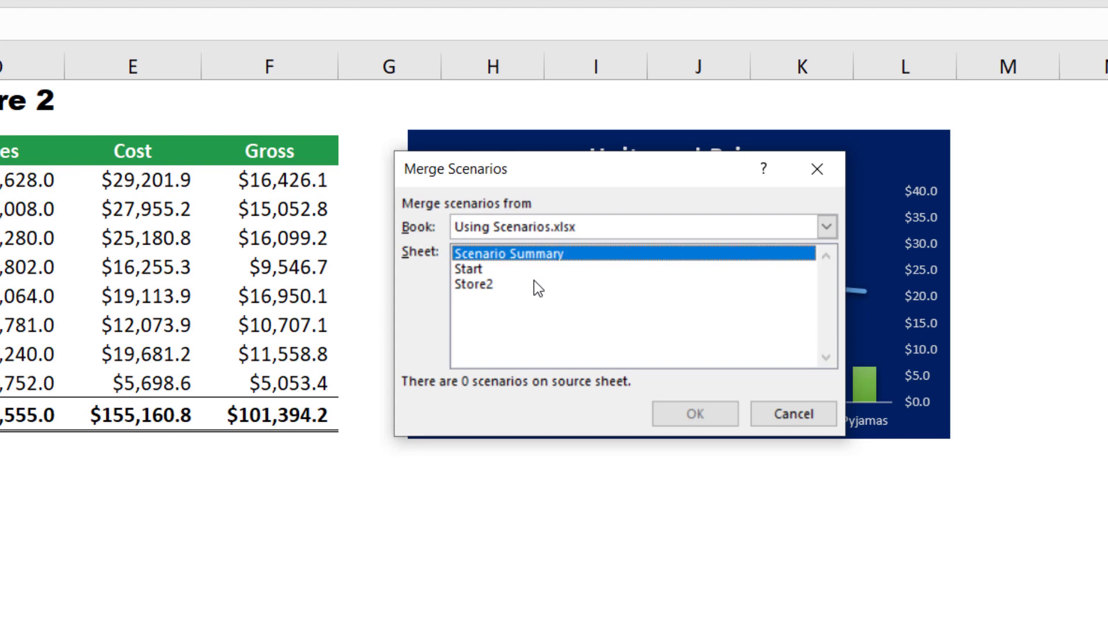
click(477, 271)
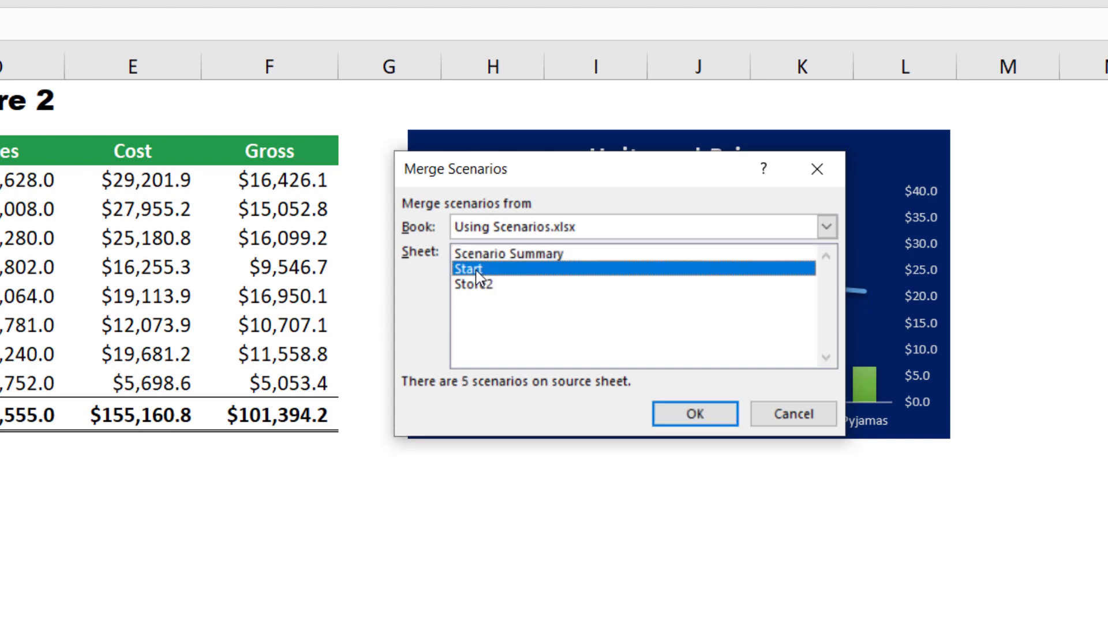
click(695, 417)
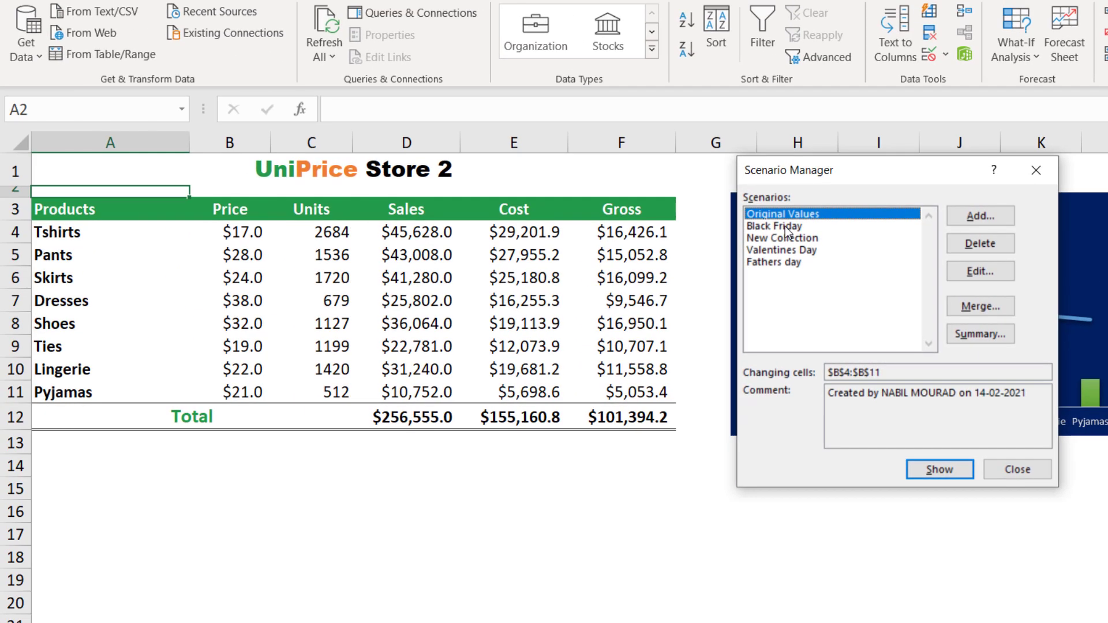
- Show the Black Friday scenario and then the Fathers day scenario in the Store2 table, and close the Scenario Manager
click(786, 227)
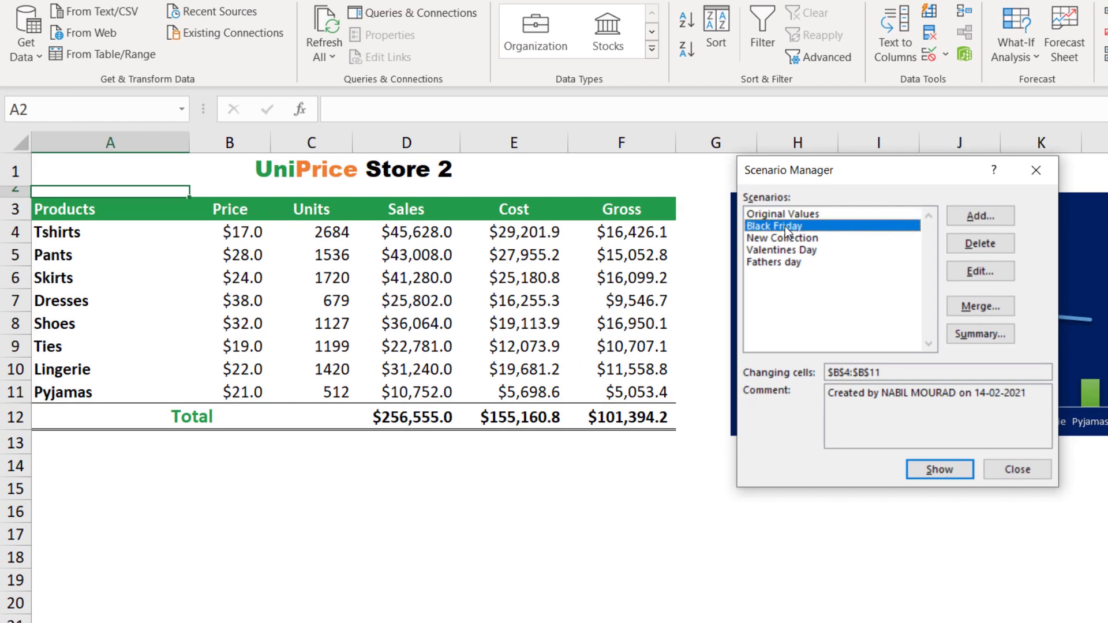
click(939, 469)
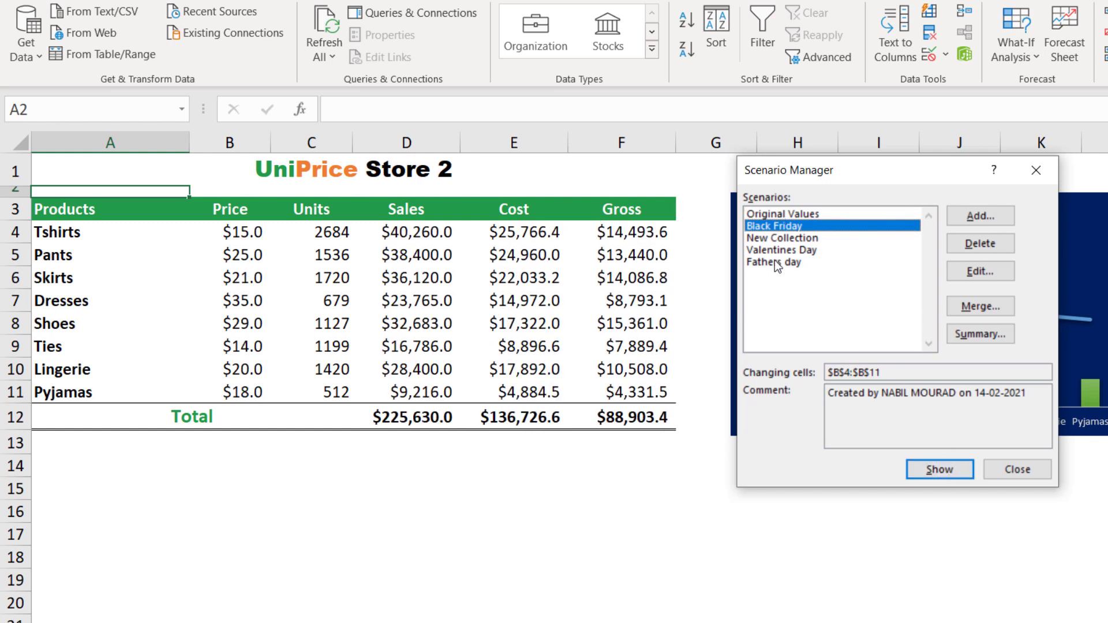
click(774, 262)
click(931, 470)
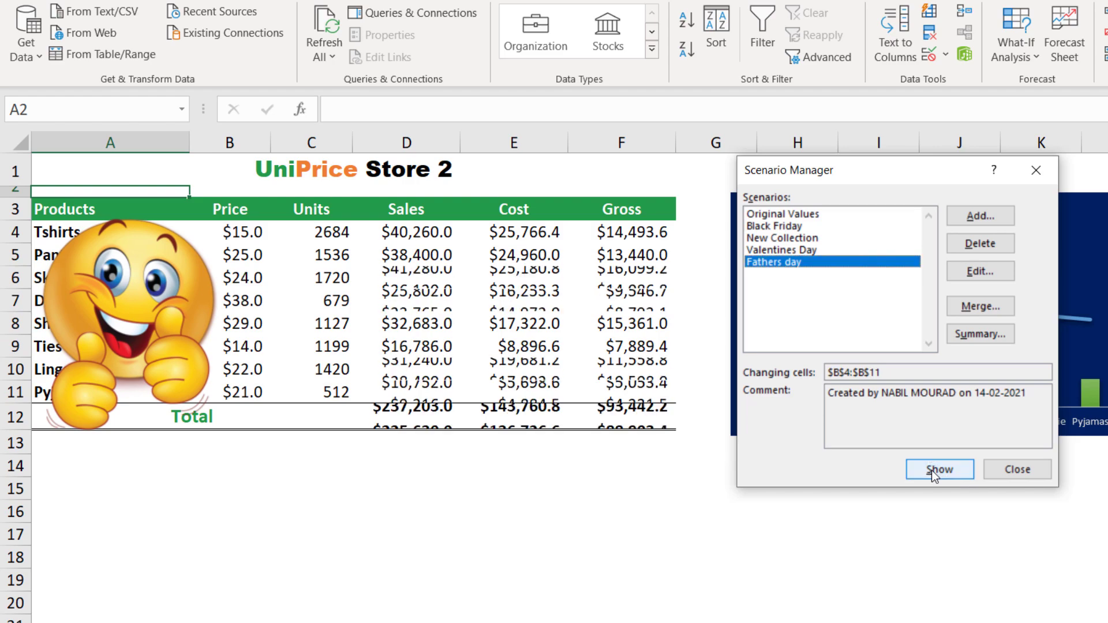
click(1043, 475)
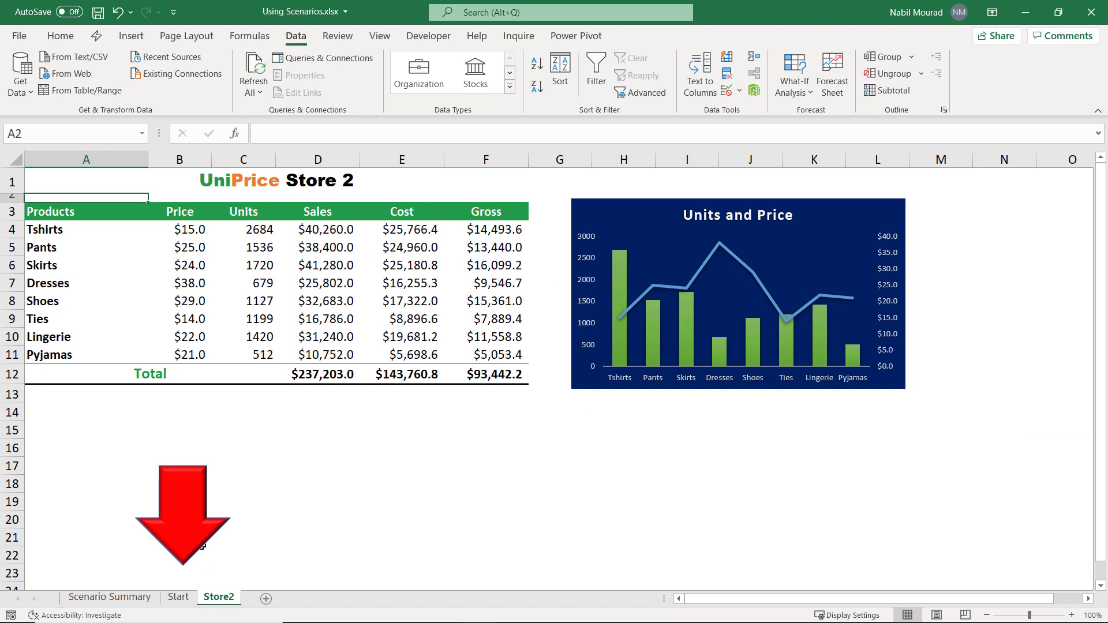
- Return to the Start sheet and add the Scenario command, found among Commands Not in the Ribbon, to the Quick Access Toolbar
click(178, 597)
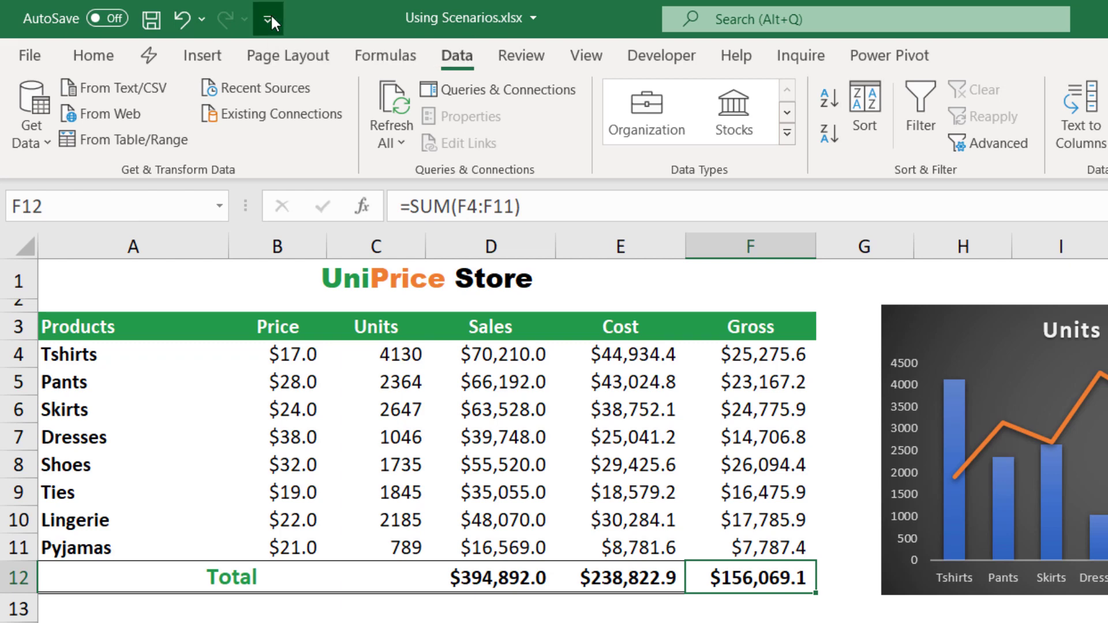
click(269, 17)
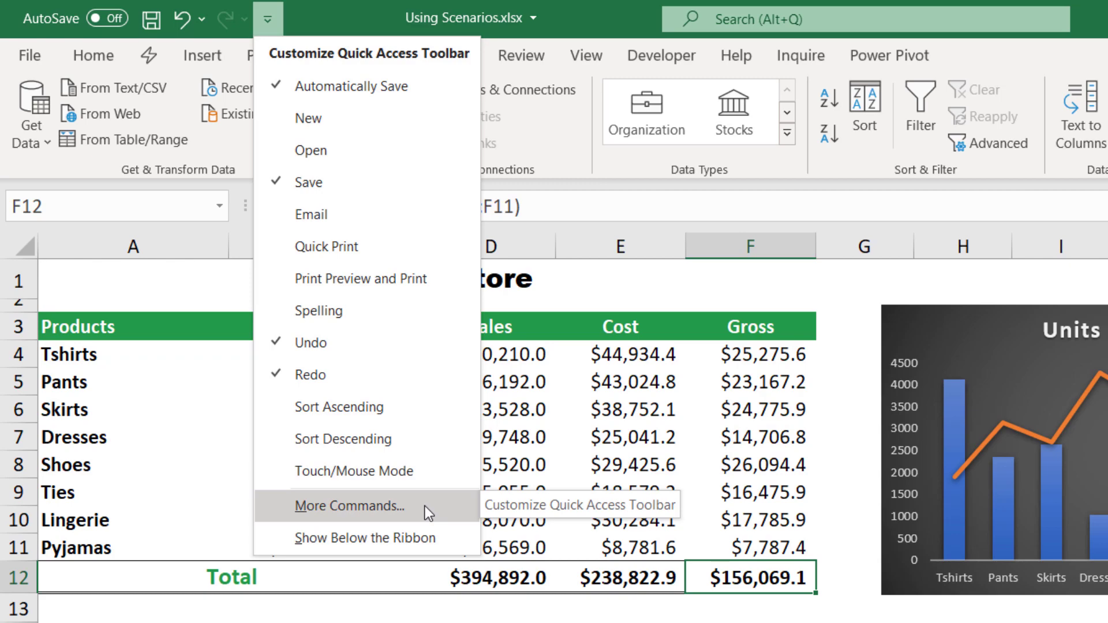
click(424, 506)
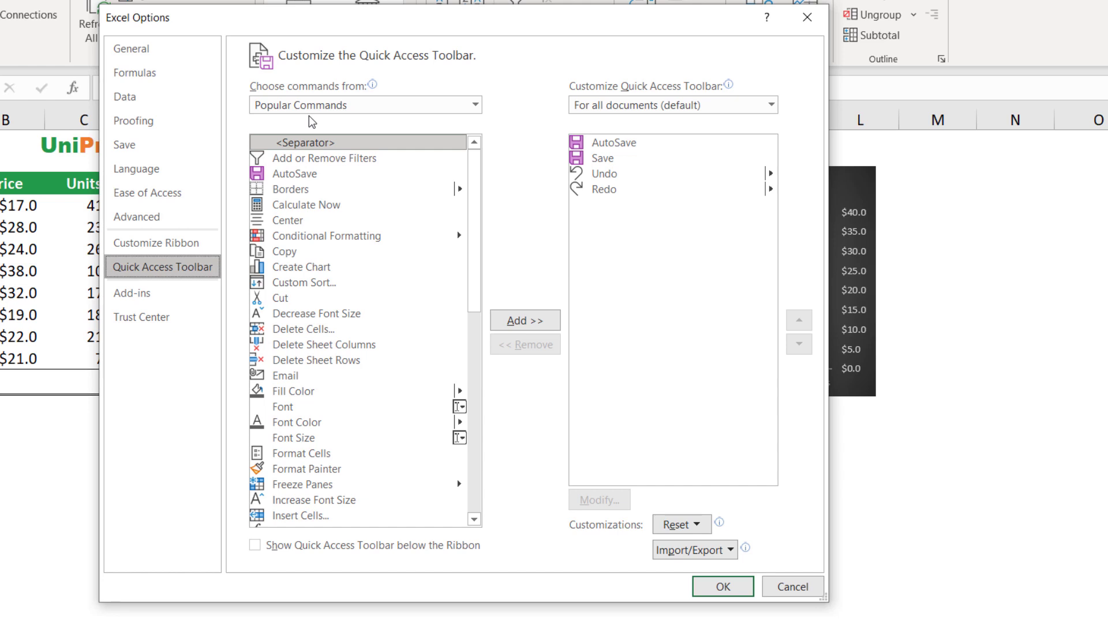
click(475, 106)
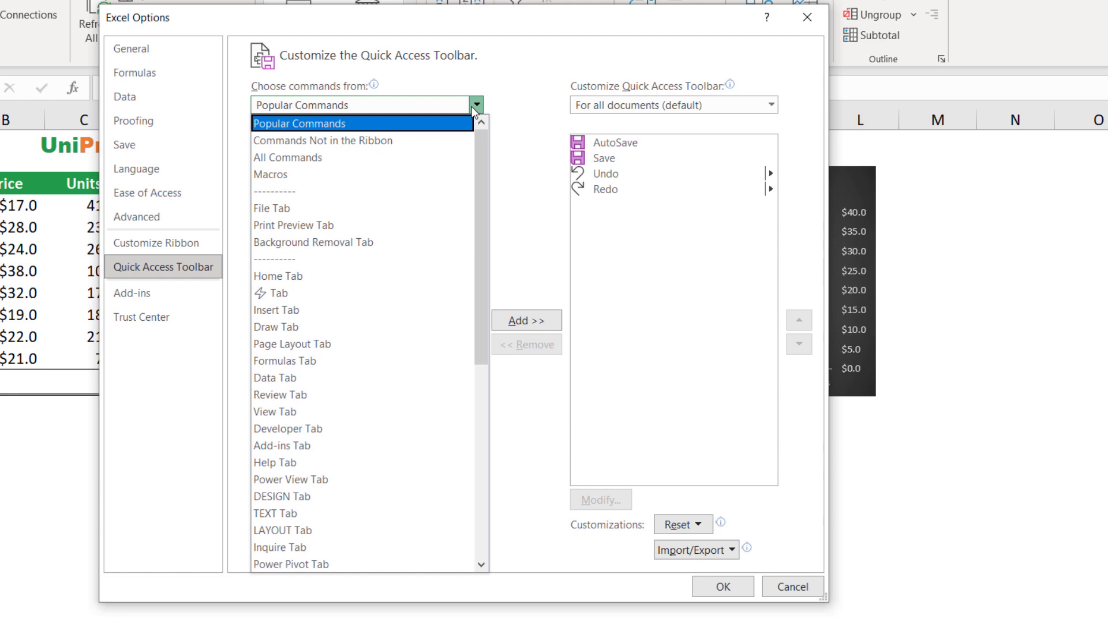
click(340, 142)
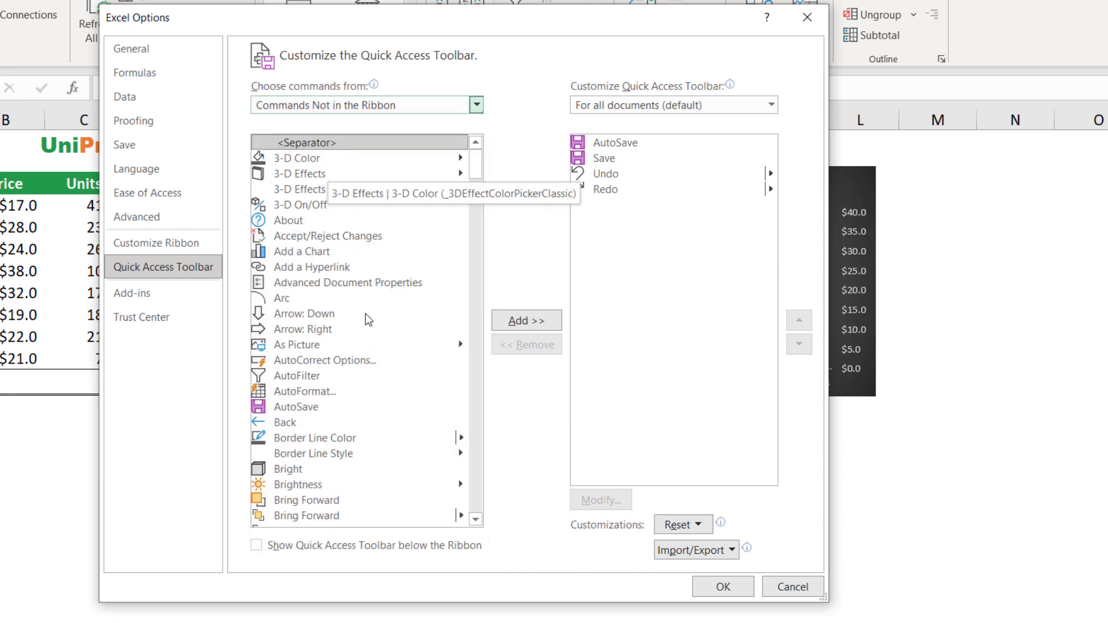
click(322, 316)
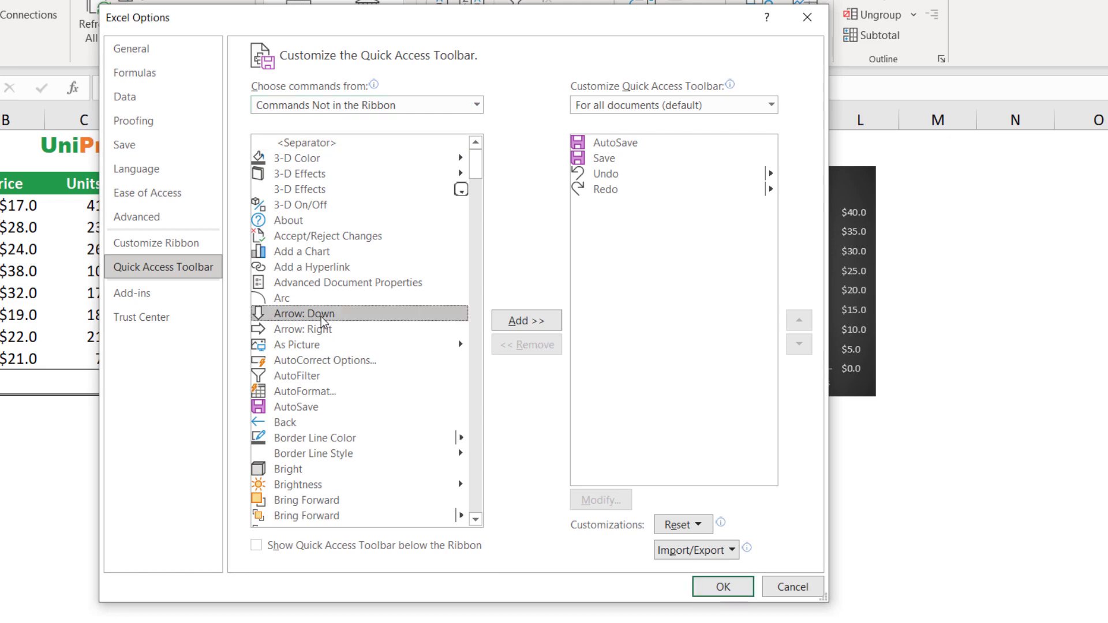
key(s)
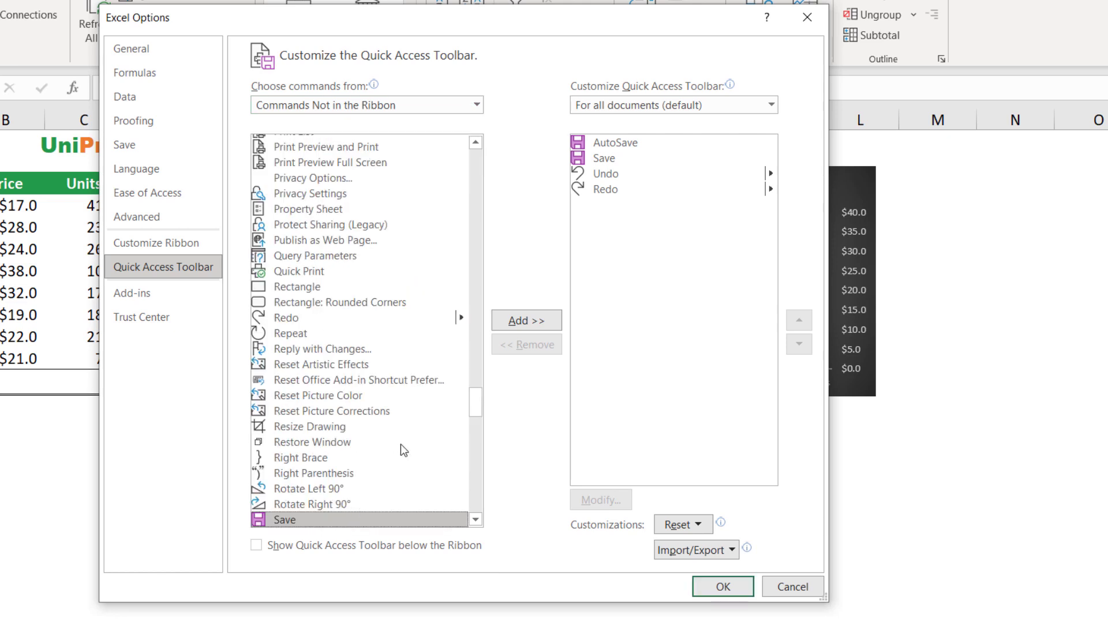
scroll(400, 444, down, 3)
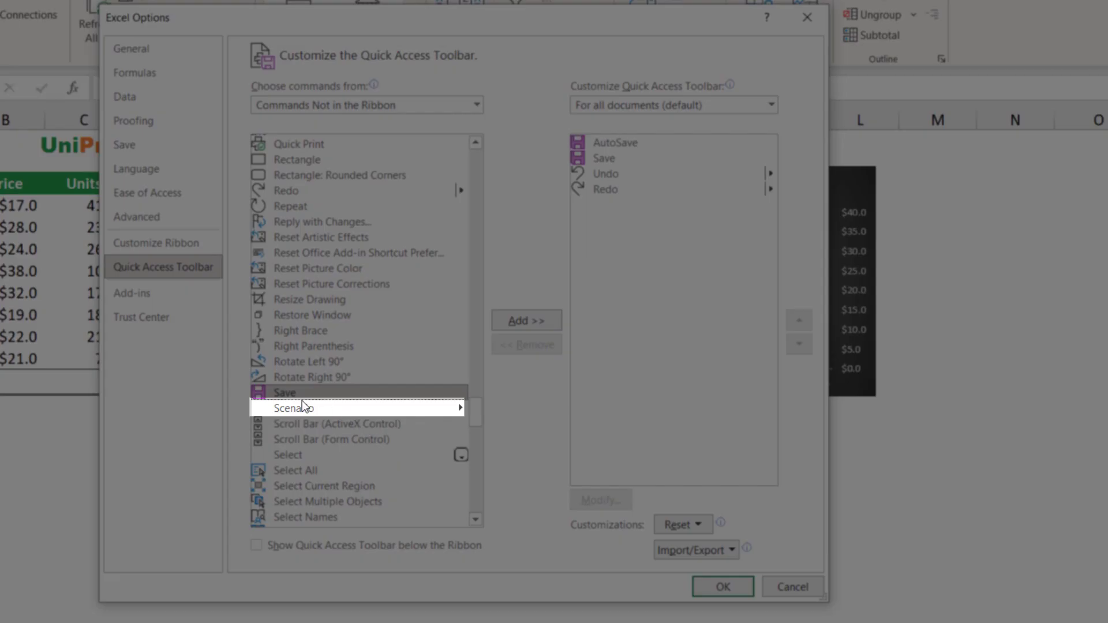
click(301, 412)
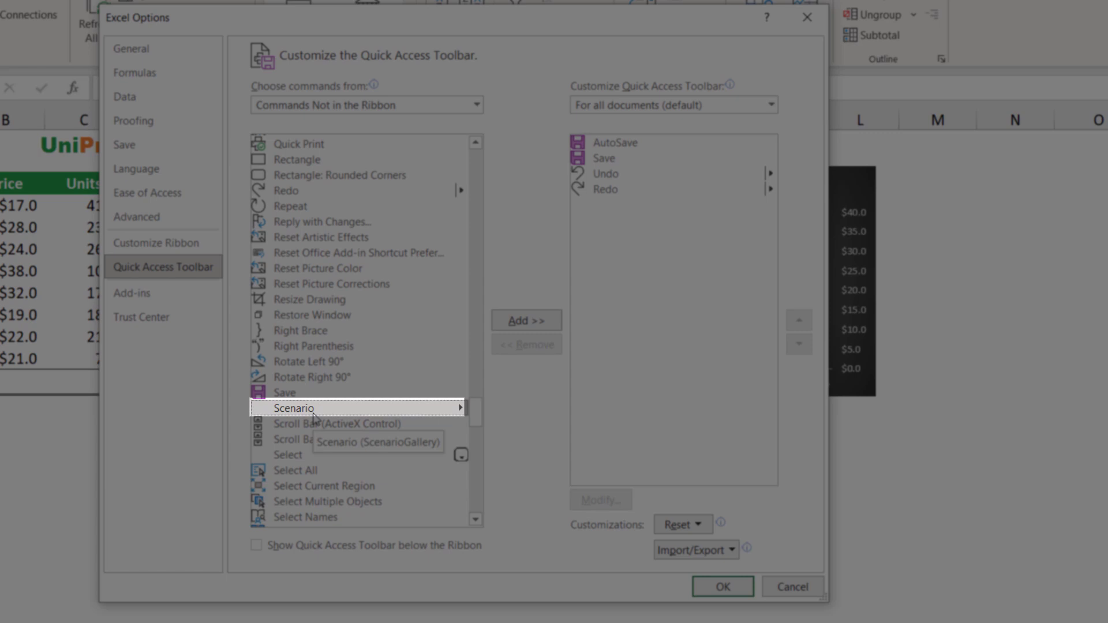
click(525, 320)
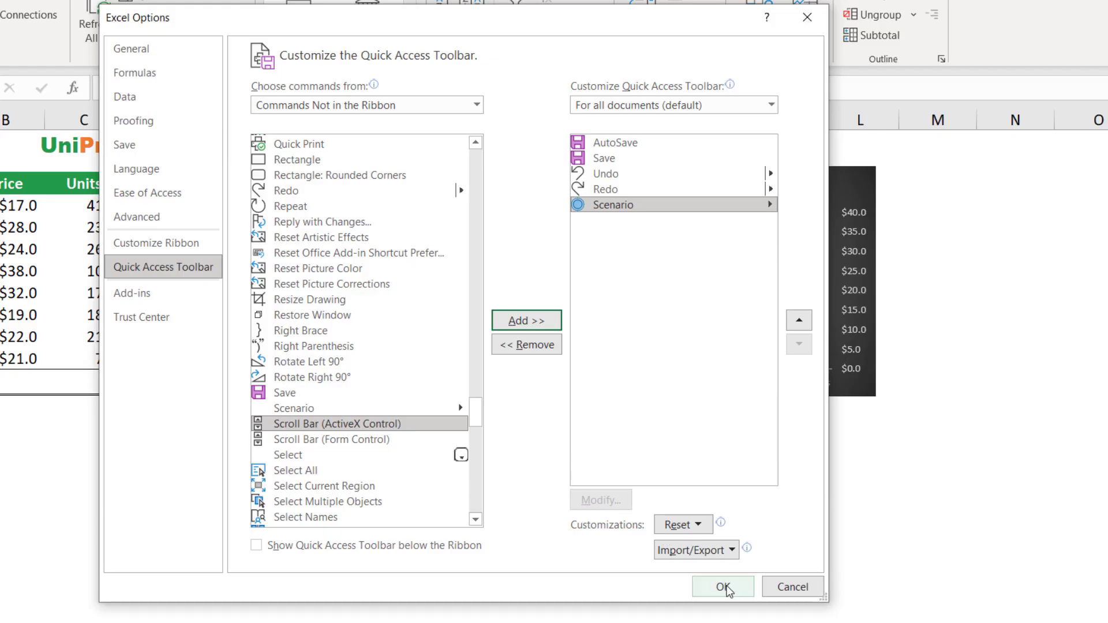
click(724, 587)
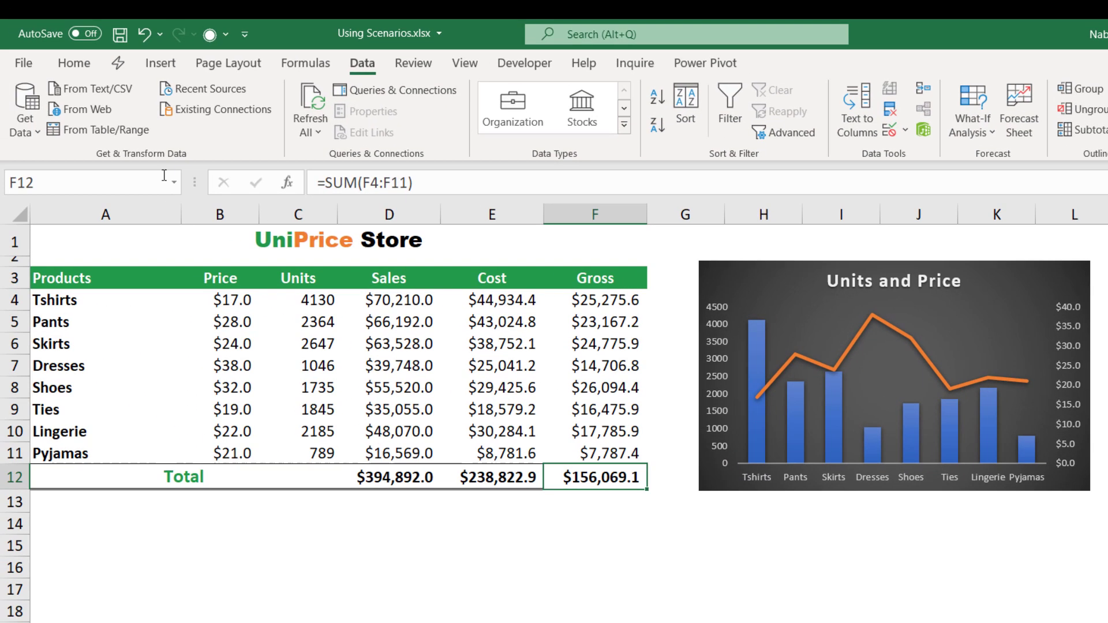
- Use the Scenario command on the Quick Access Toolbar to apply Valentines Day and then Fathers day to the Start sheet
click(225, 36)
click(225, 36)
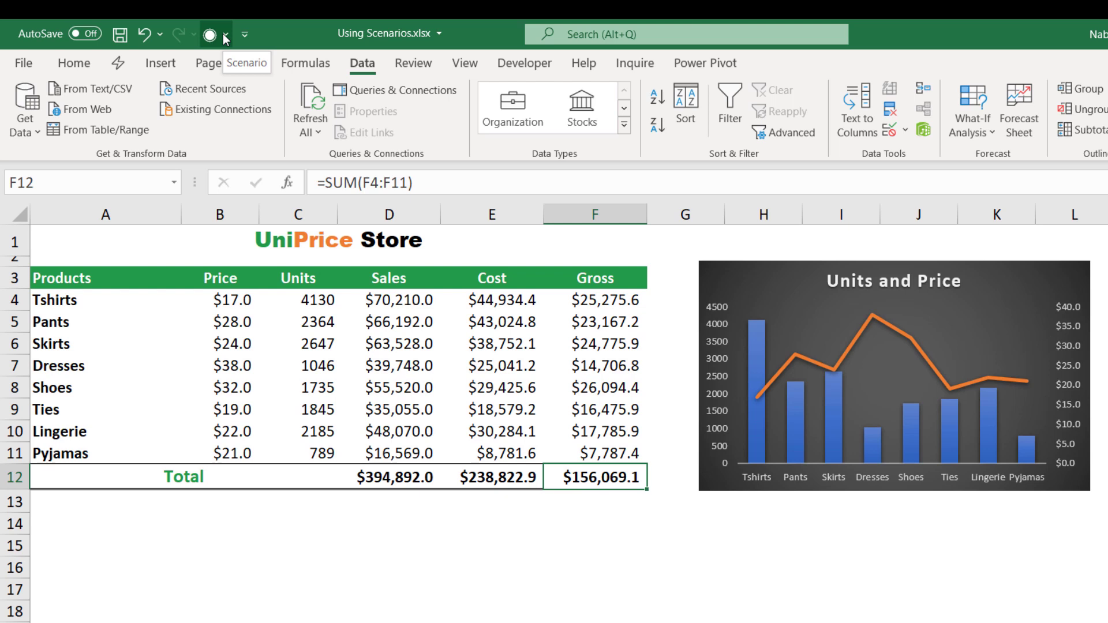
click(226, 36)
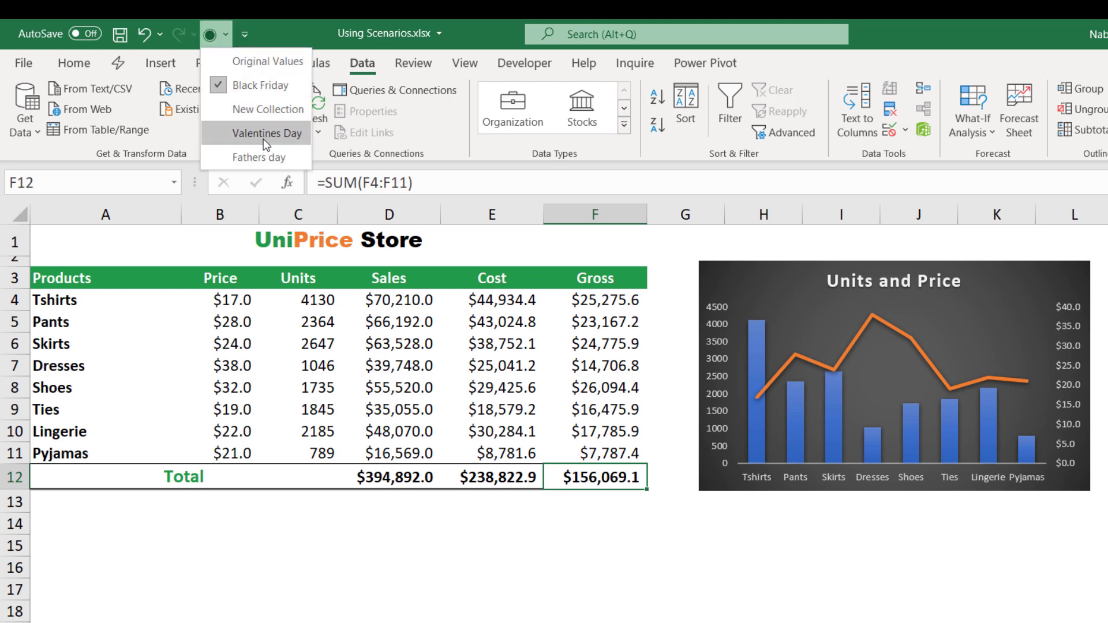
click(263, 138)
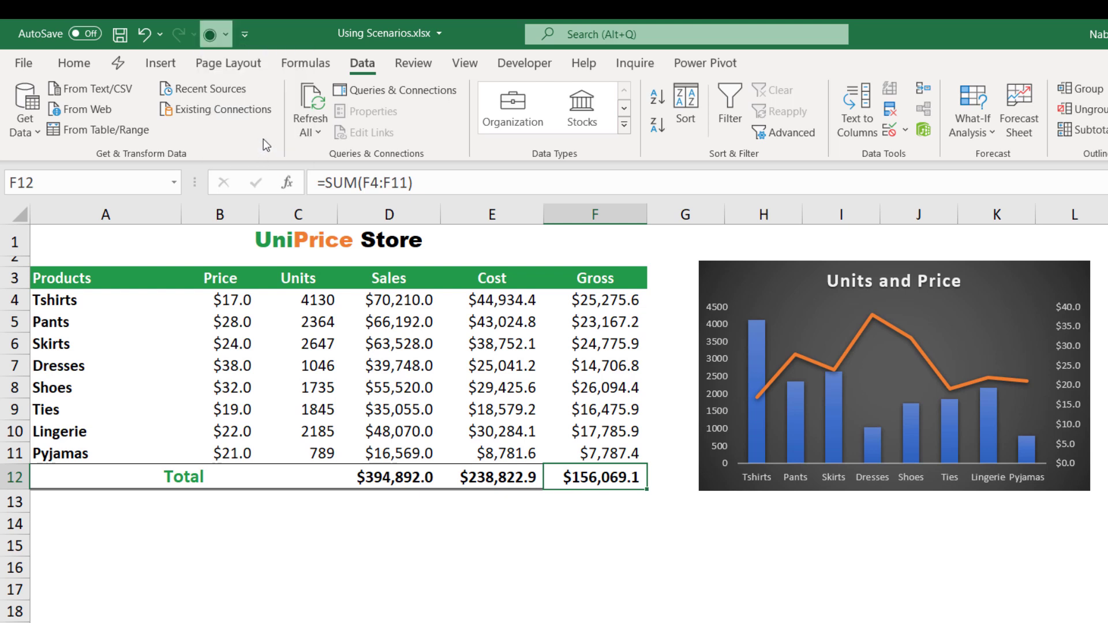
click(225, 37)
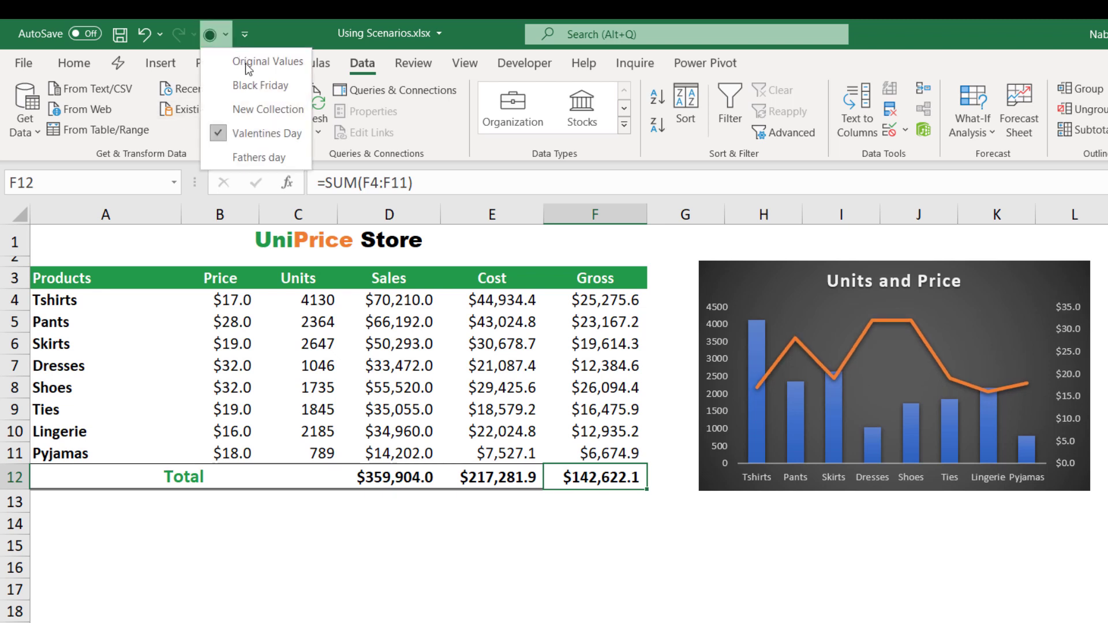
click(258, 157)
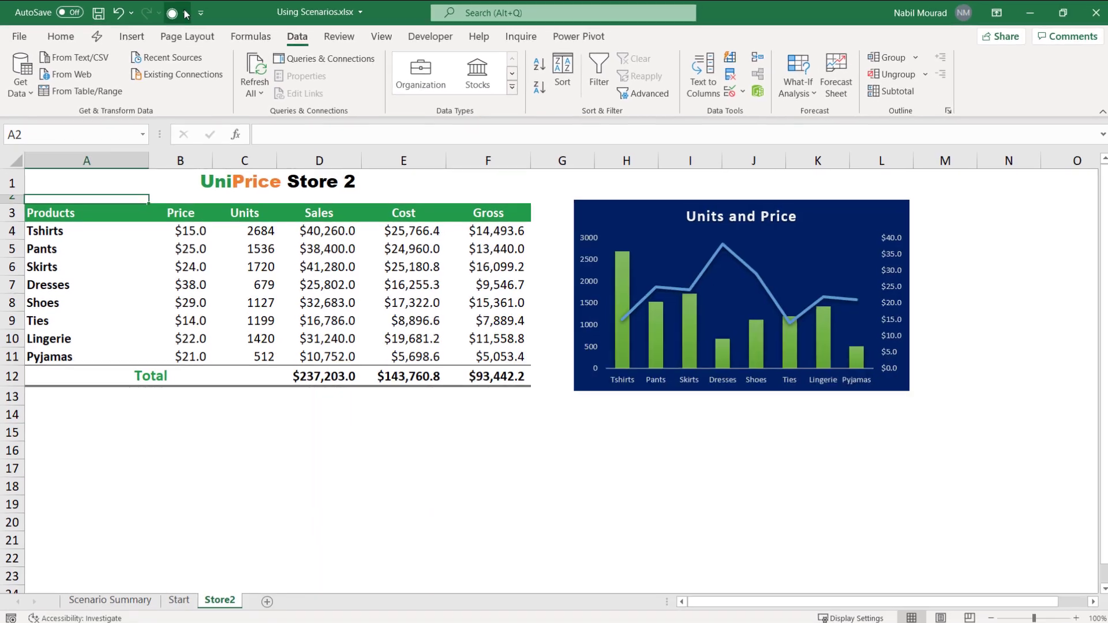
- On the Store2 sheet, apply the New Collection scenario with the Scenario command on the Quick Access Toolbar
click(227, 35)
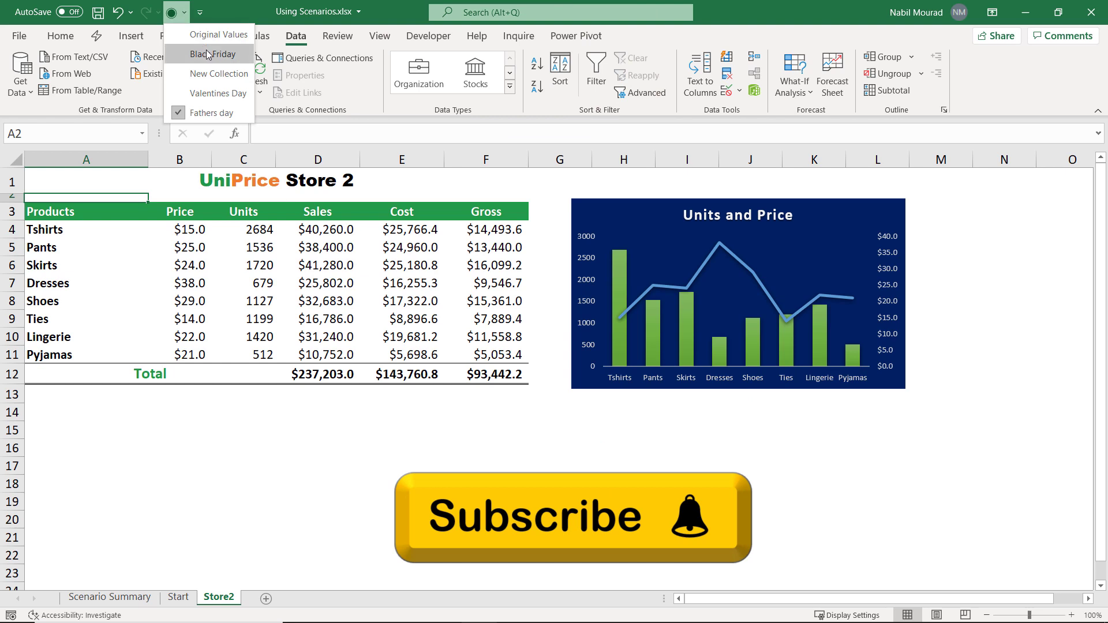
click(211, 74)
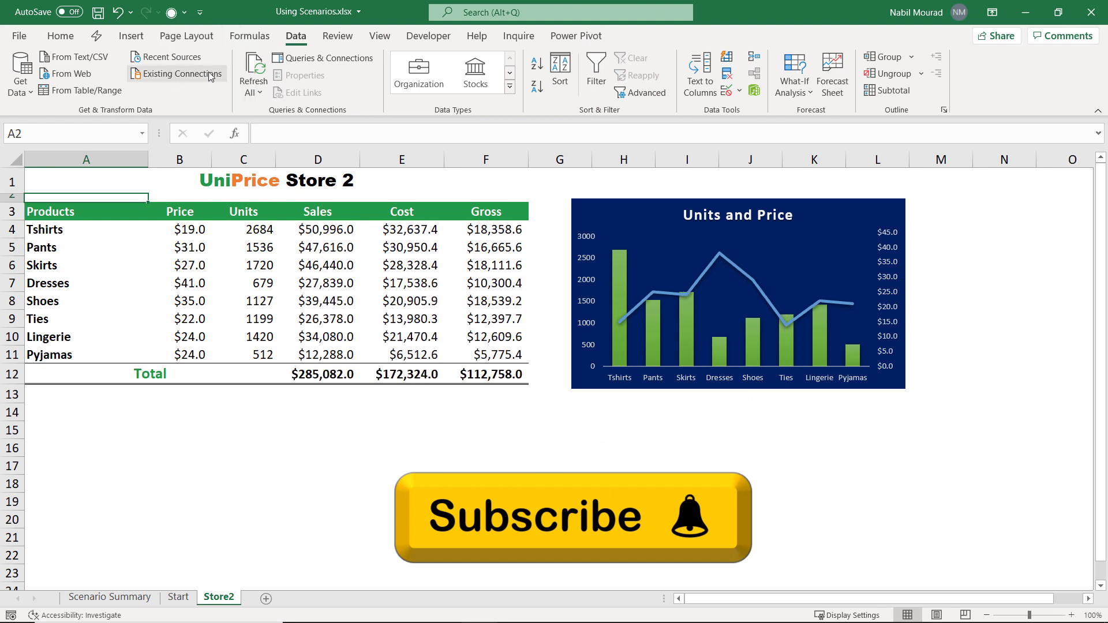